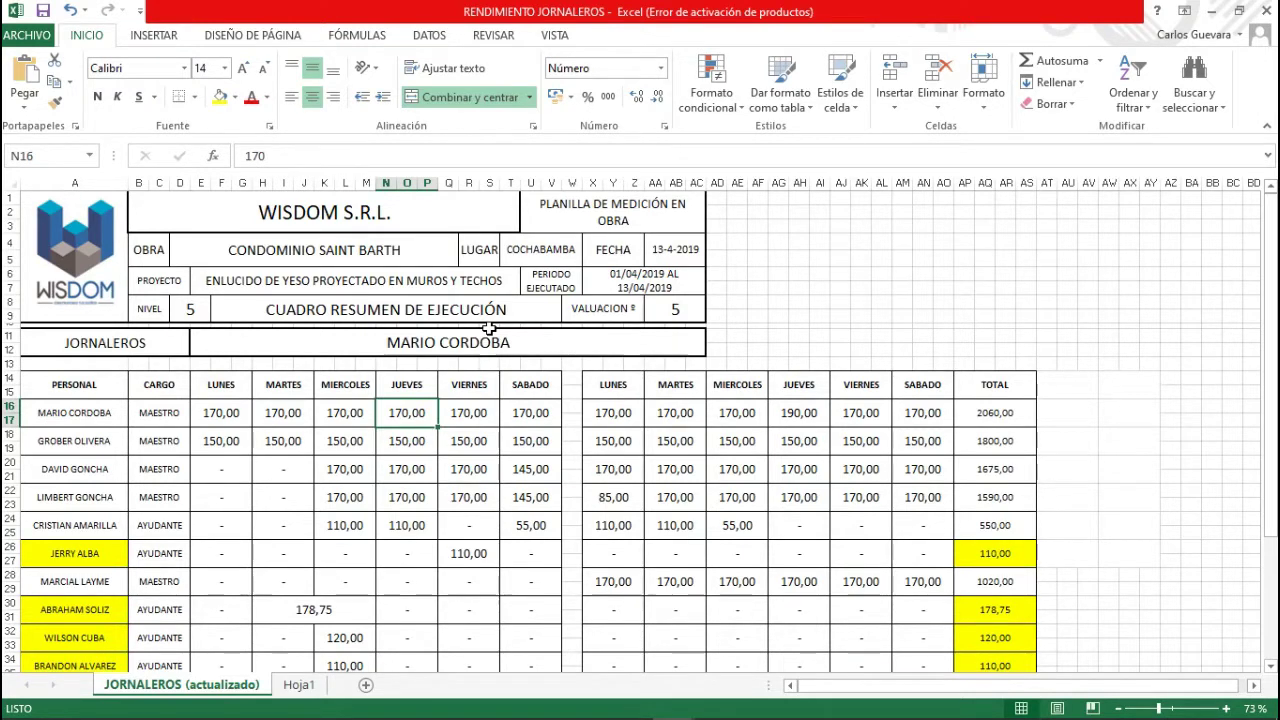
Examine the project header and compare the daily wages of the MAESTRO and AYUDANTE workers across the first week.
click(789, 283)
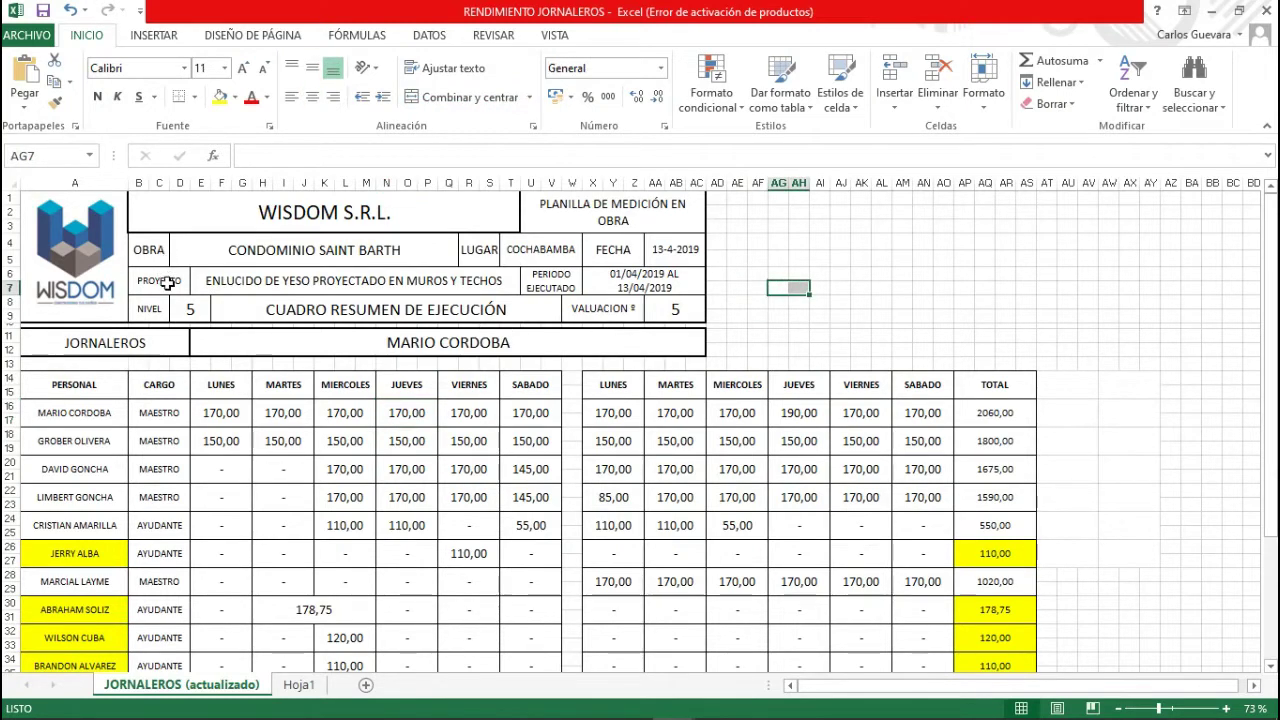
click(241, 281)
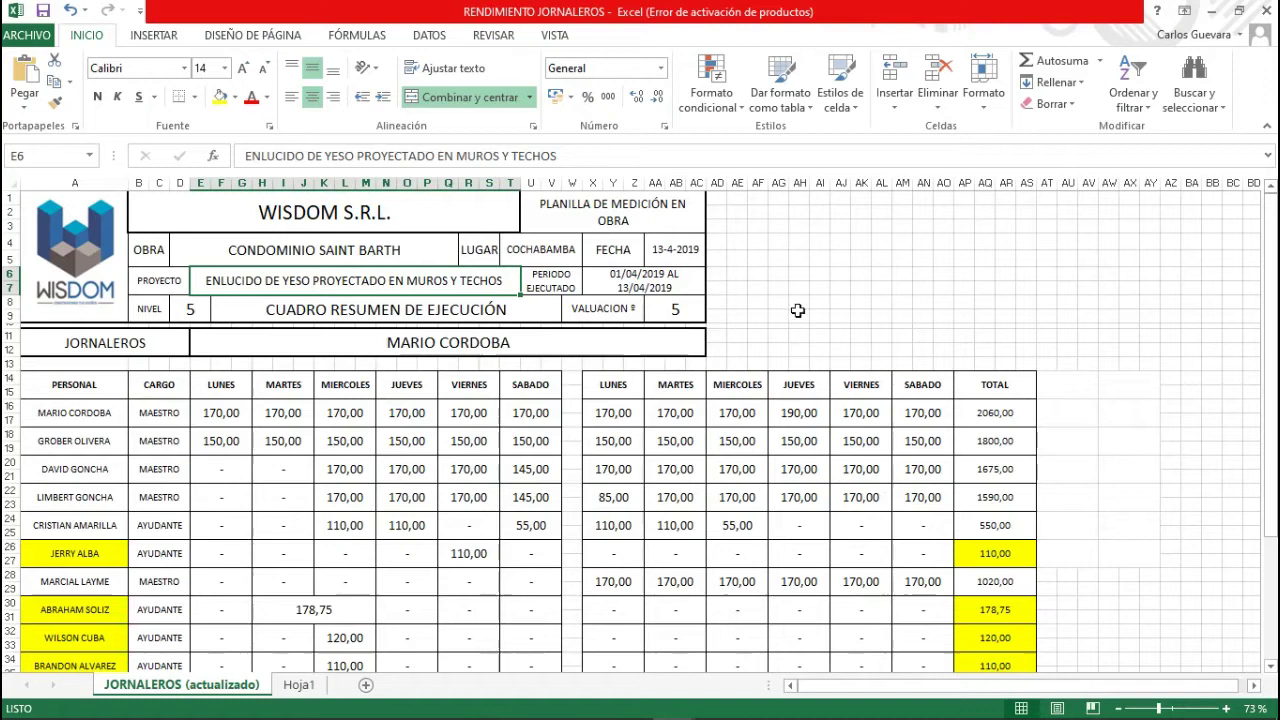
click(896, 302)
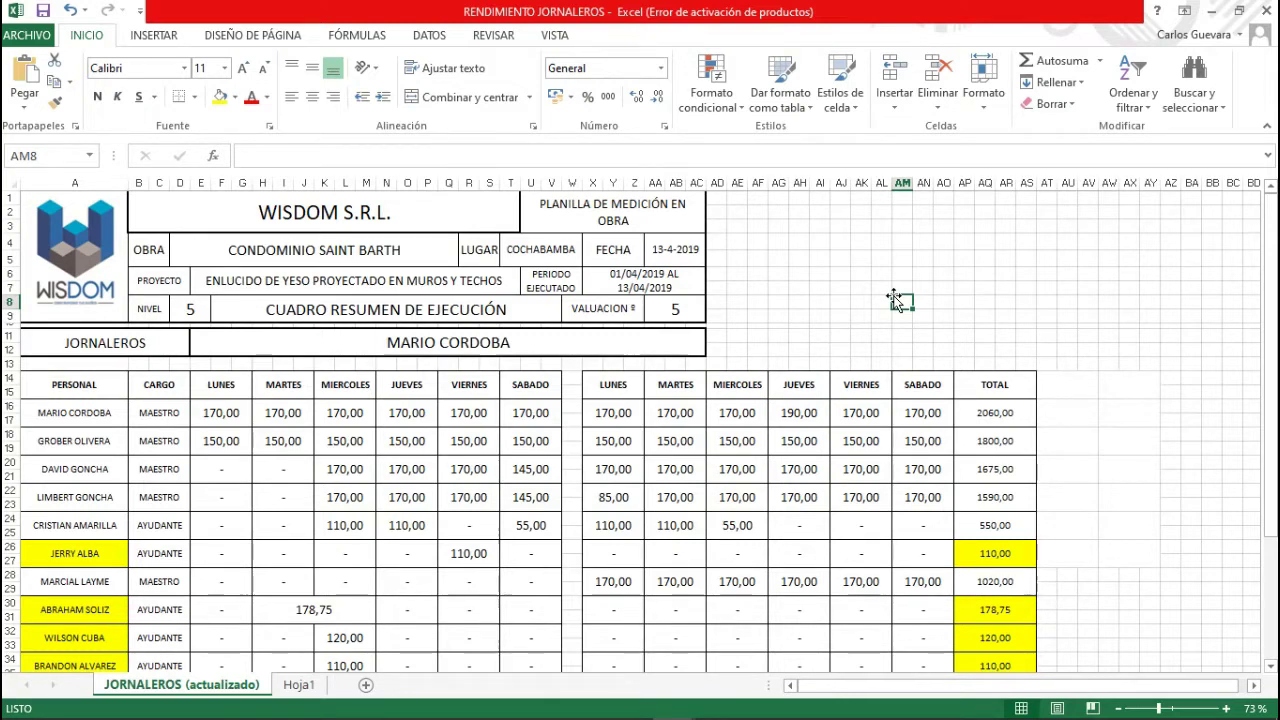
drag(150, 413, 148, 554)
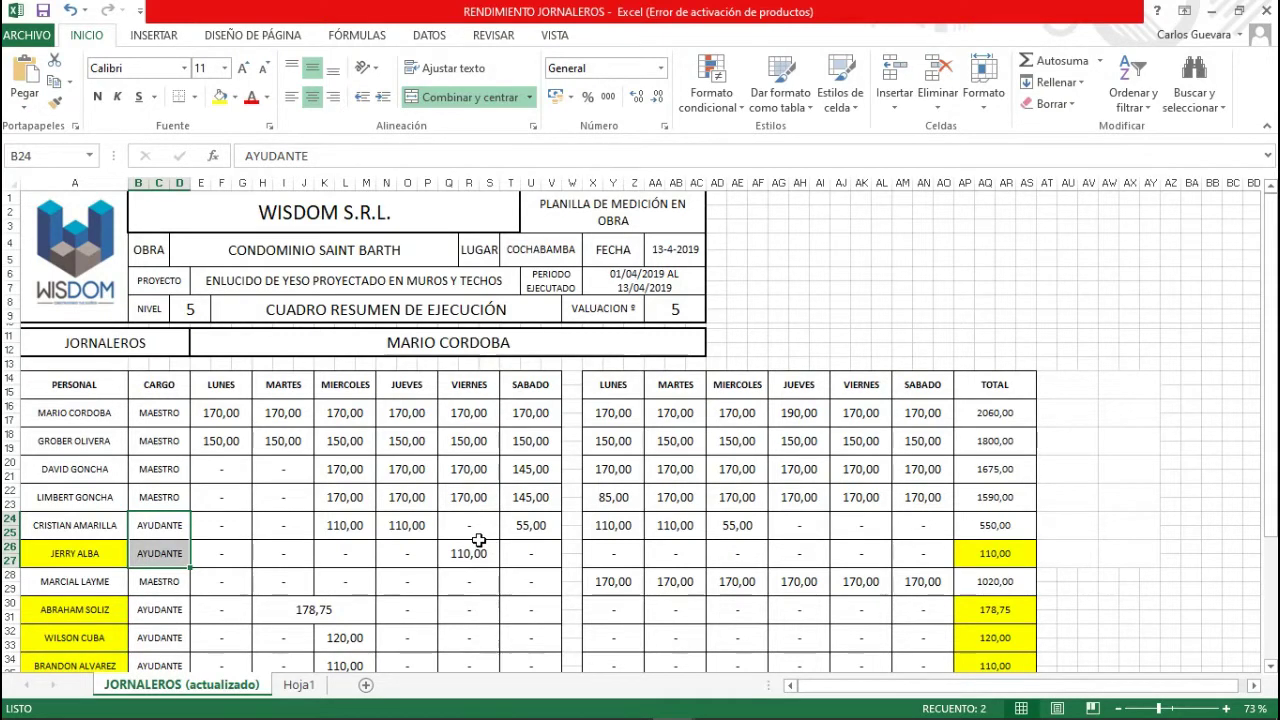
drag(203, 418, 495, 414)
drag(215, 441, 345, 441)
click(150, 414)
drag(217, 414, 476, 418)
click(158, 442)
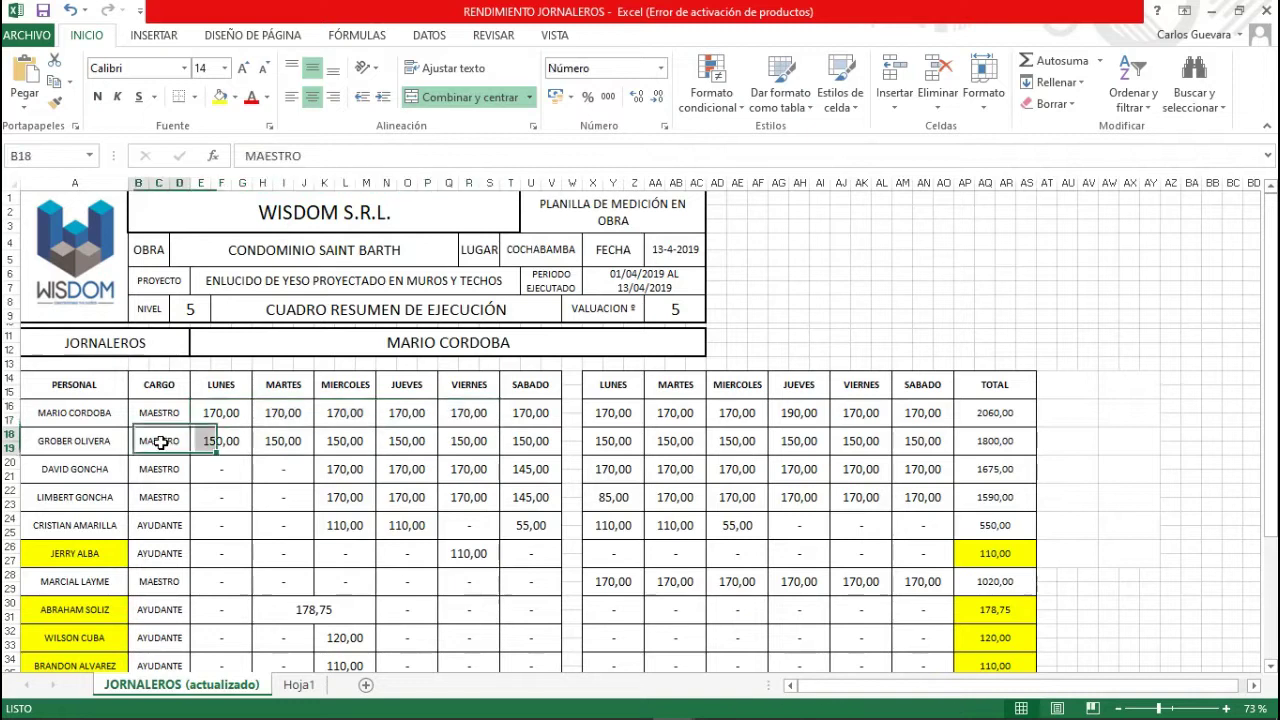
drag(203, 449, 360, 444)
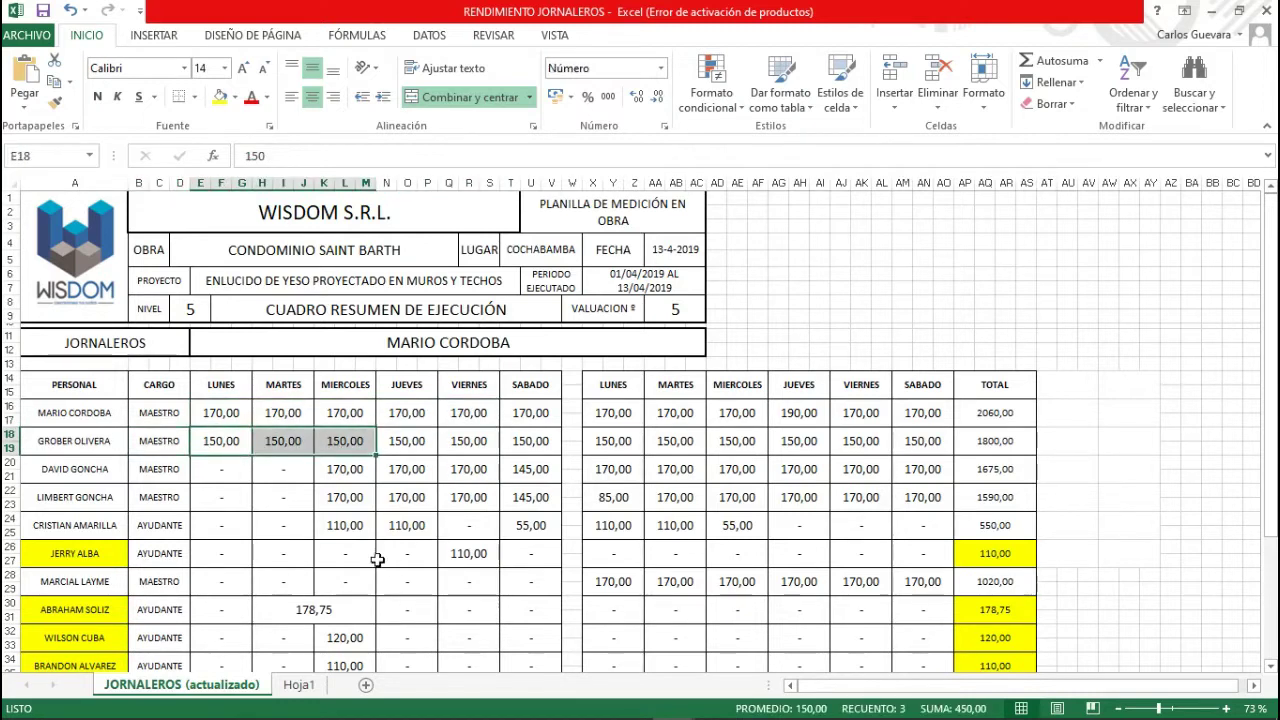
click(326, 530)
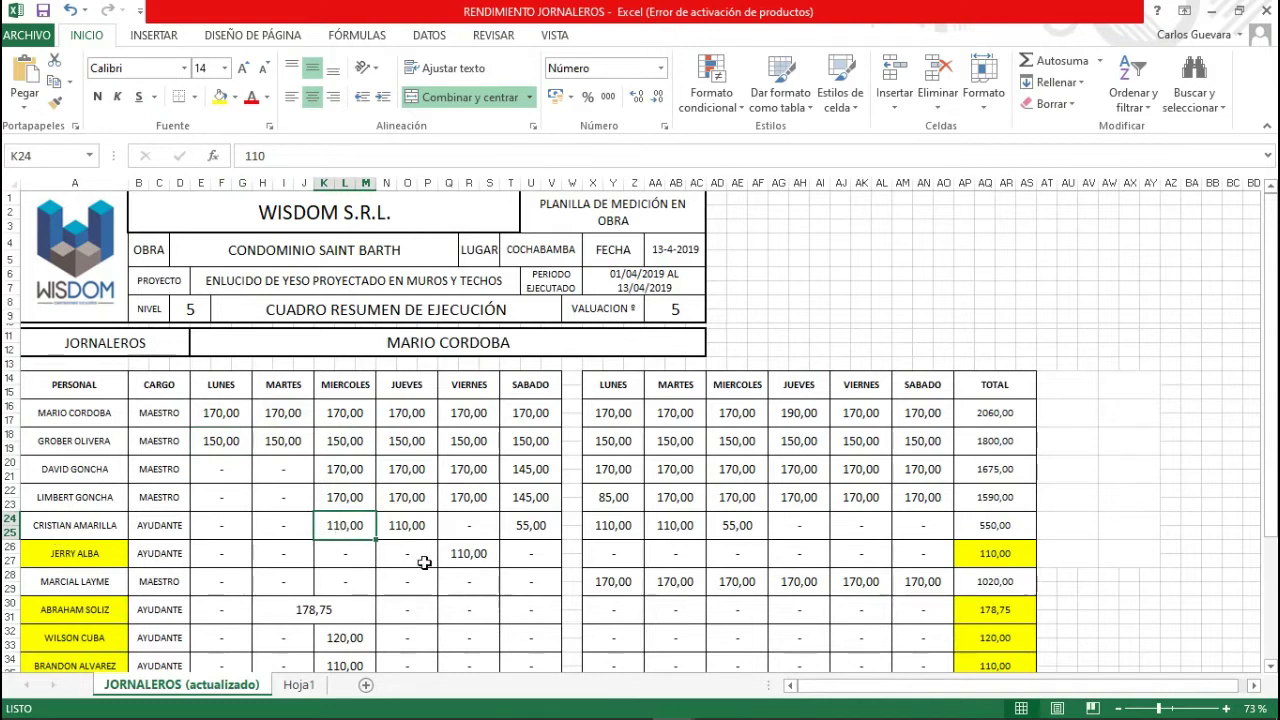
scroll(424, 563, down, 1)
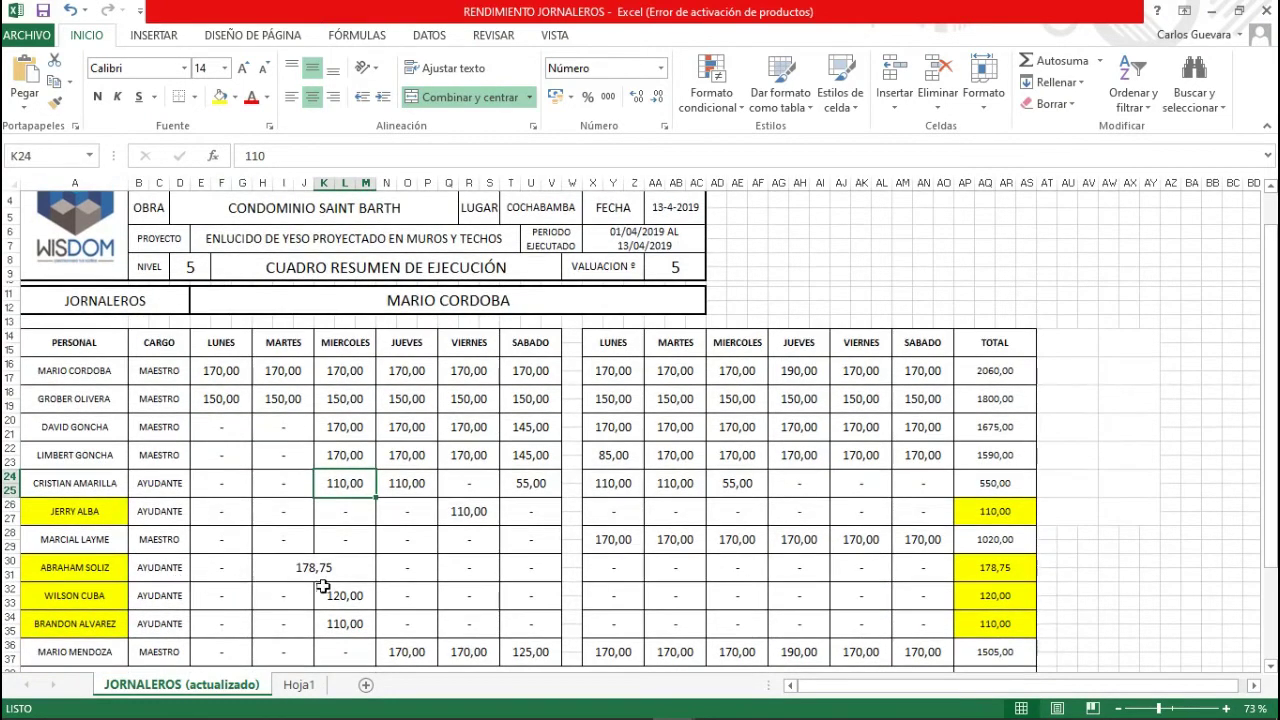
click(341, 597)
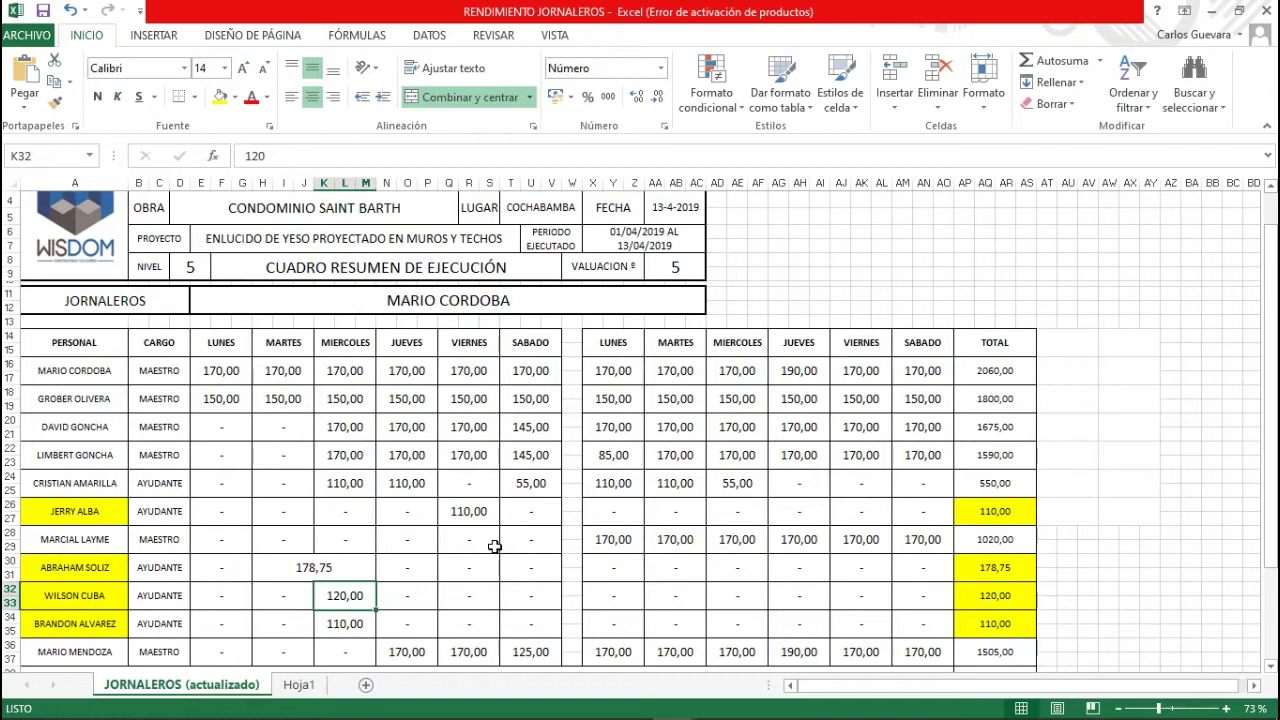
click(1106, 368)
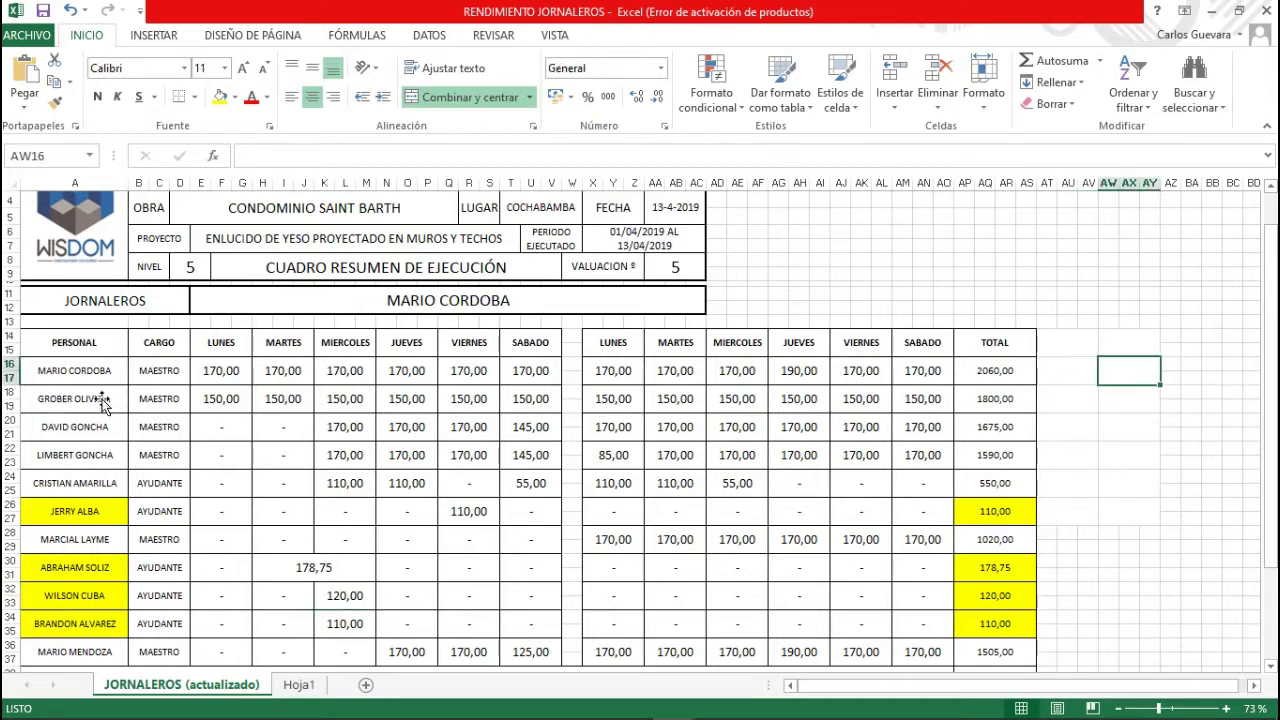
Review the first listed worker's daily payments over both weeks and the payroll totals.
click(217, 372)
drag(217, 372, 530, 371)
drag(613, 371, 922, 370)
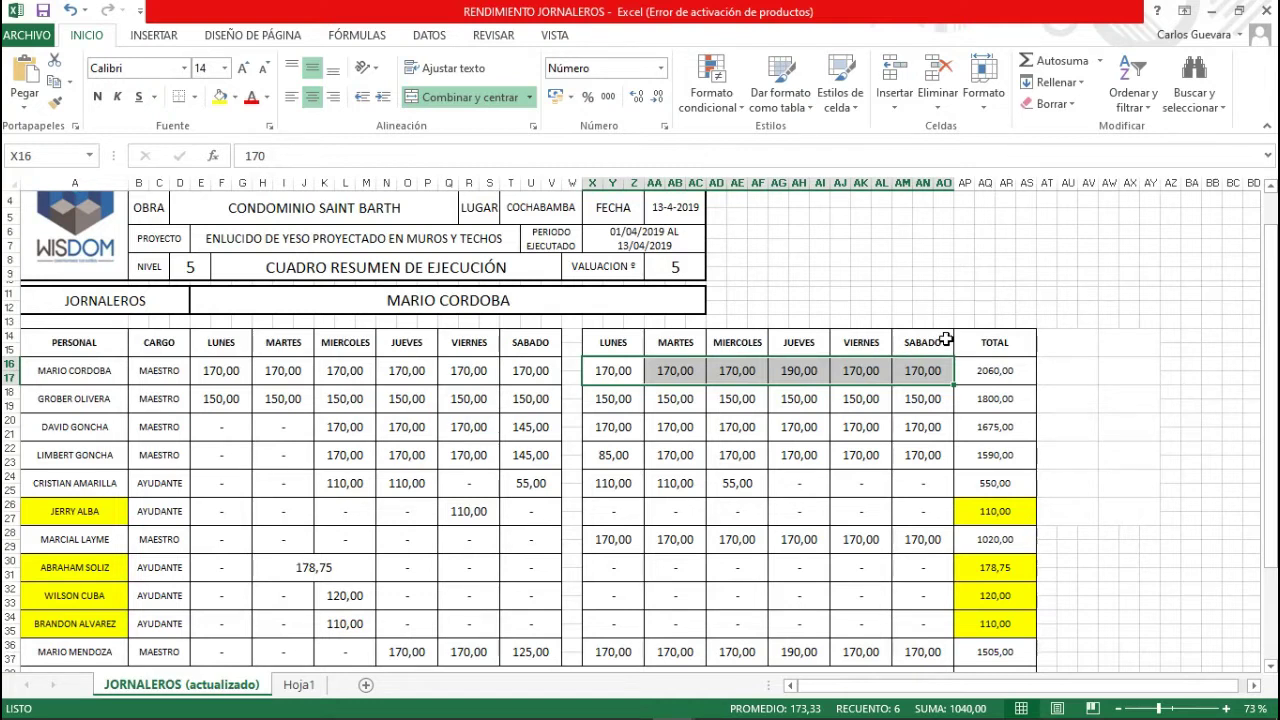
click(1125, 448)
scroll(1101, 447, down, 1)
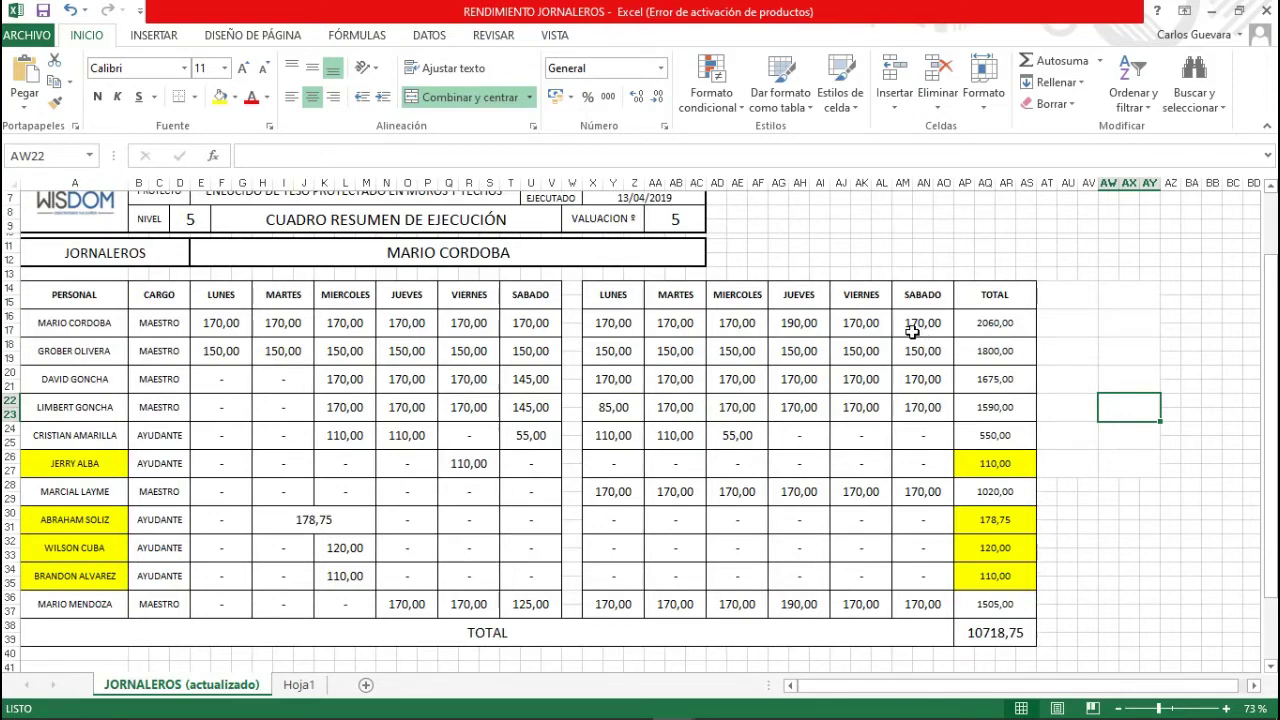
scroll(437, 517, down, 2)
Examine the M2 EJECUTADOS AL PERIODO figure and the days marked with a dash in the LUNES and MARTES columns.
drag(62, 615, 215, 614)
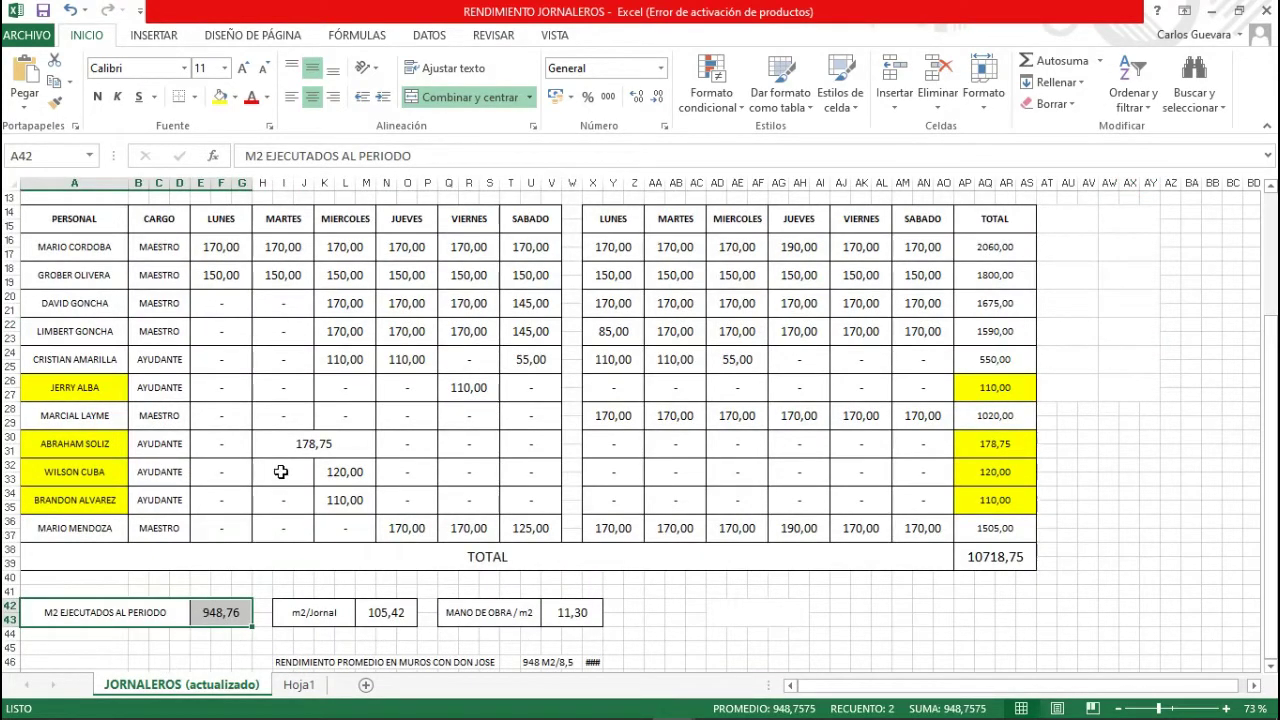
scroll(281, 471, up, 1)
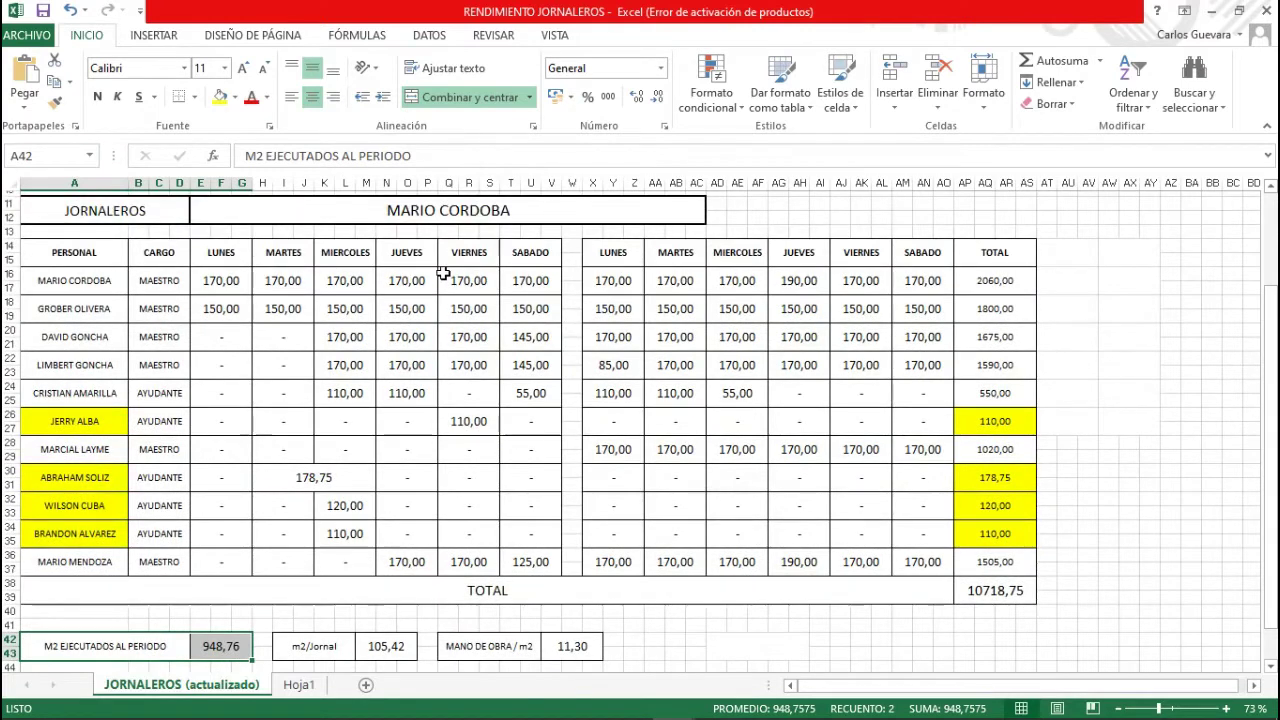
drag(231, 343, 234, 534)
click(320, 423)
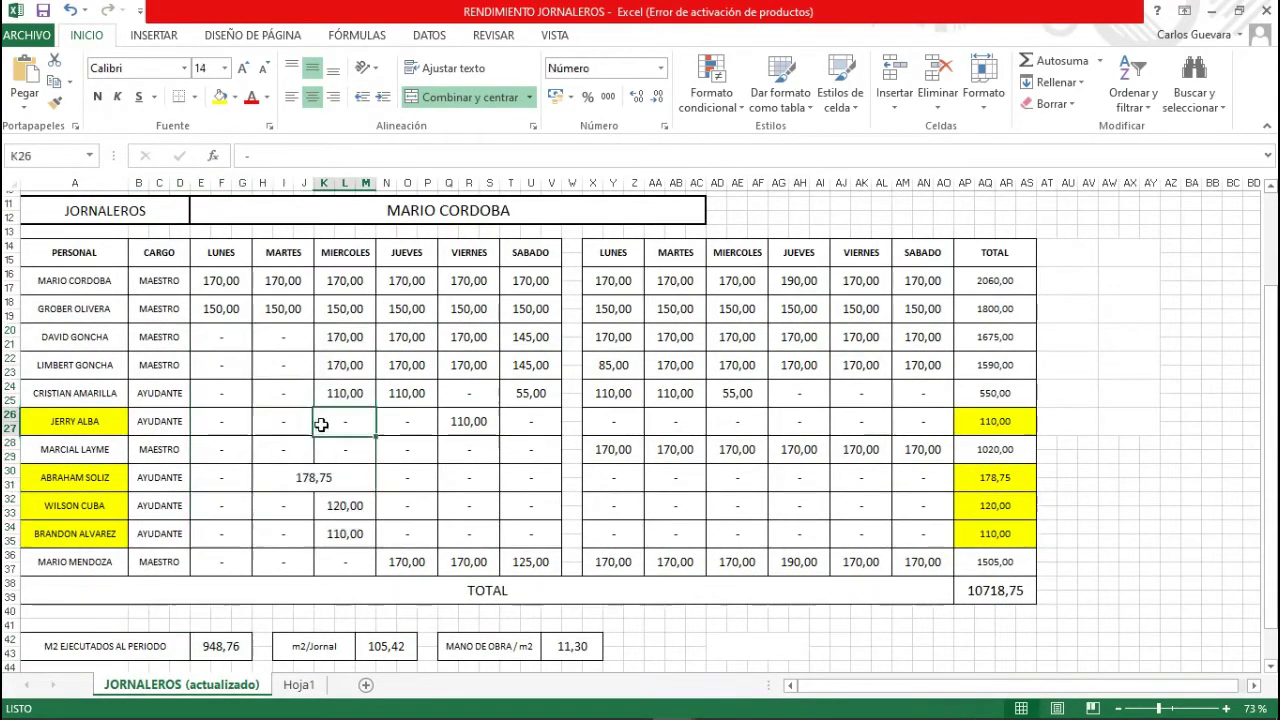
click(291, 344)
drag(291, 344, 292, 390)
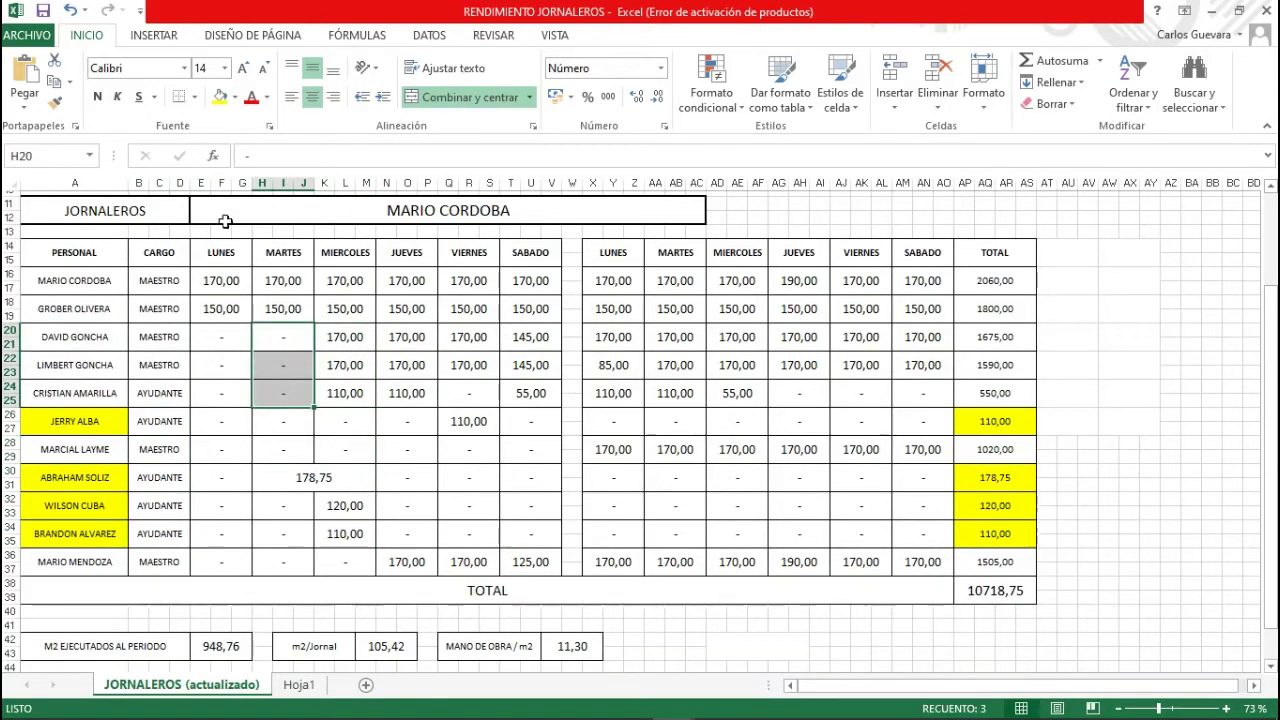
click(346, 421)
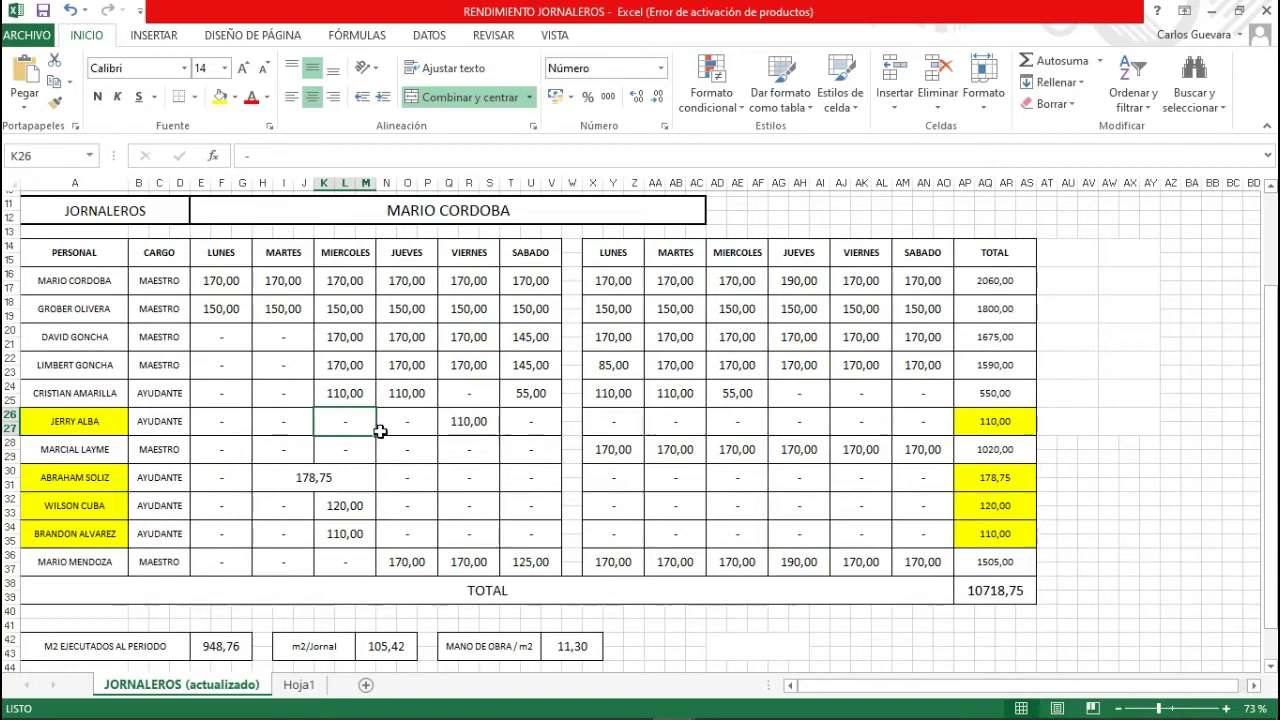
scroll(380, 431, down, 1)
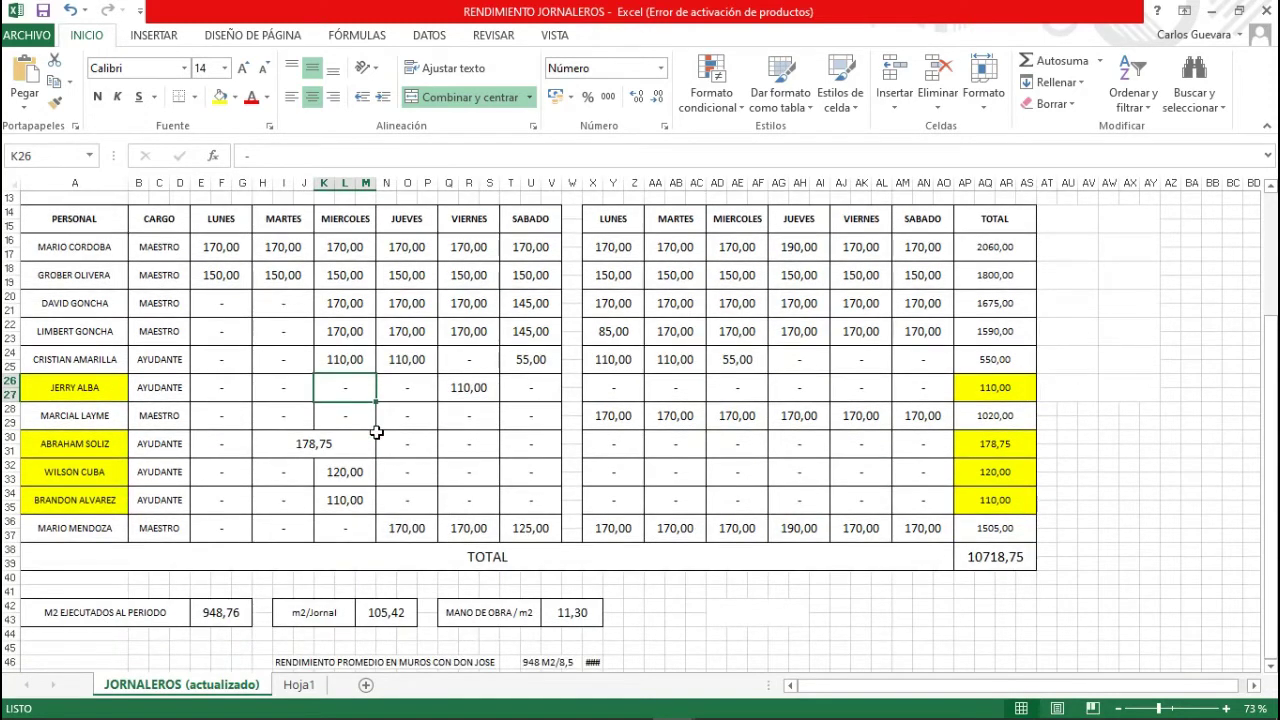
click(160, 645)
drag(63, 622, 209, 624)
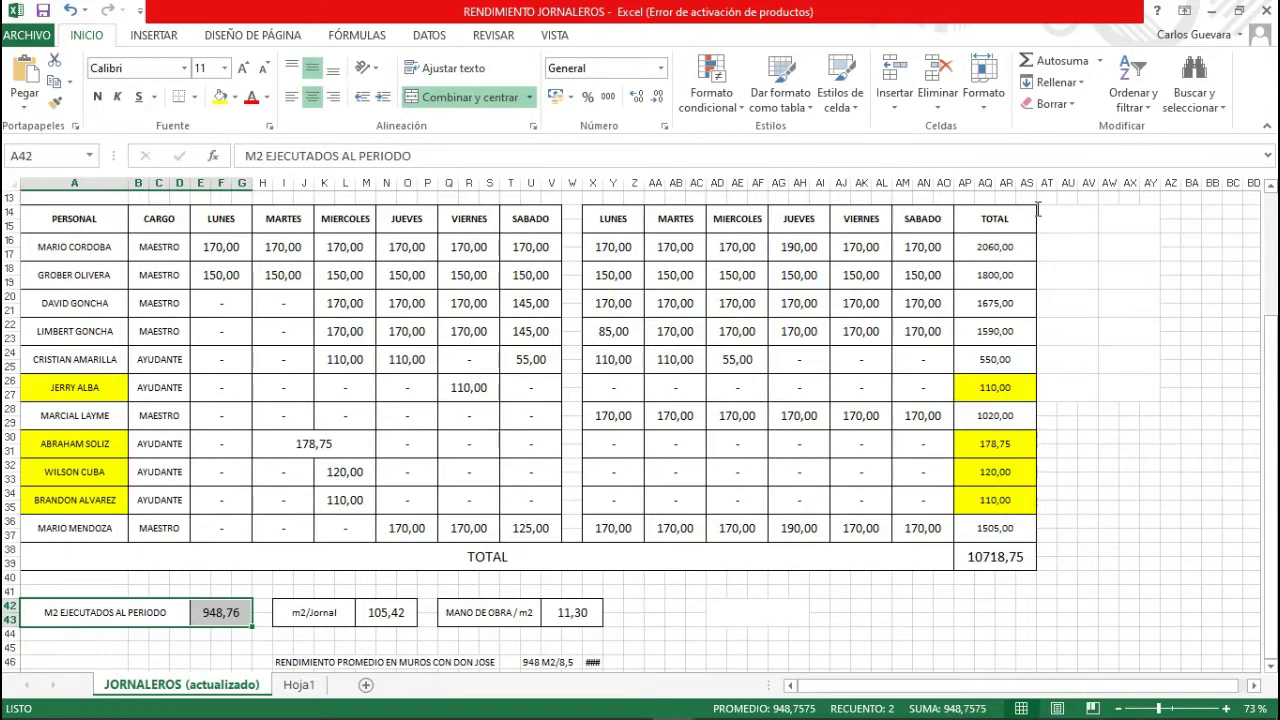
click(206, 648)
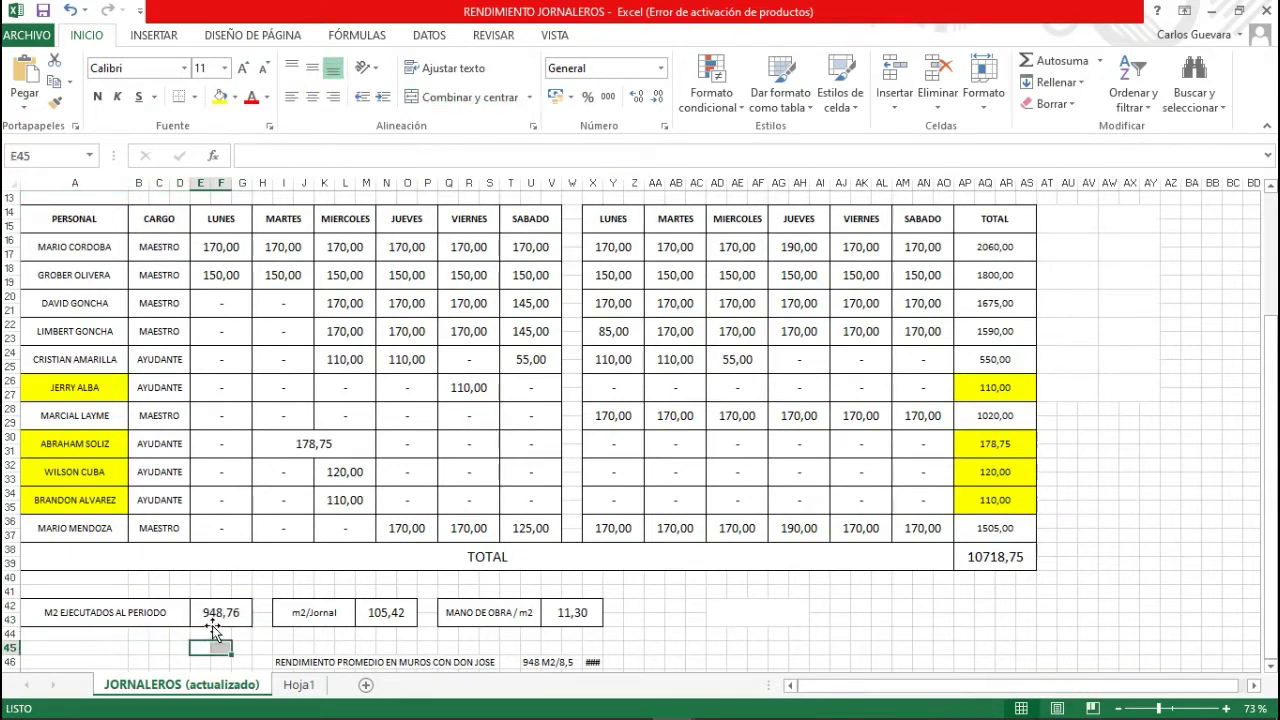
click(208, 622)
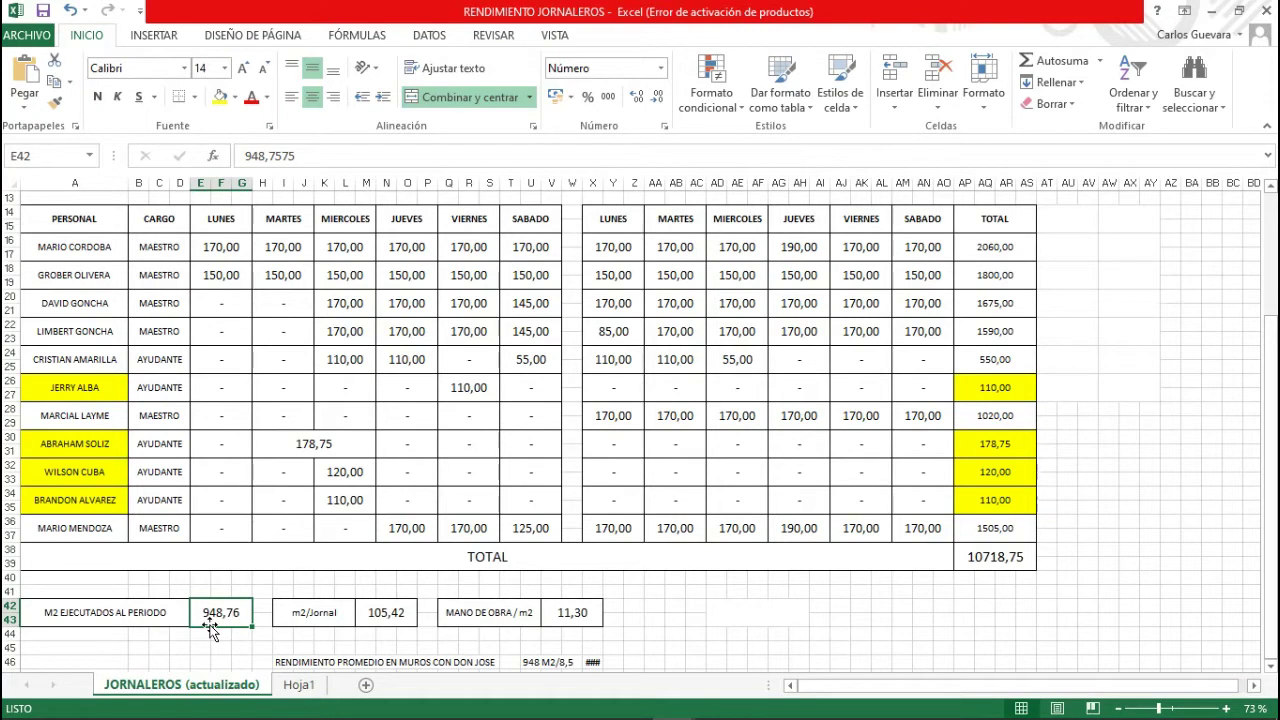
scroll(210, 628, down, 2)
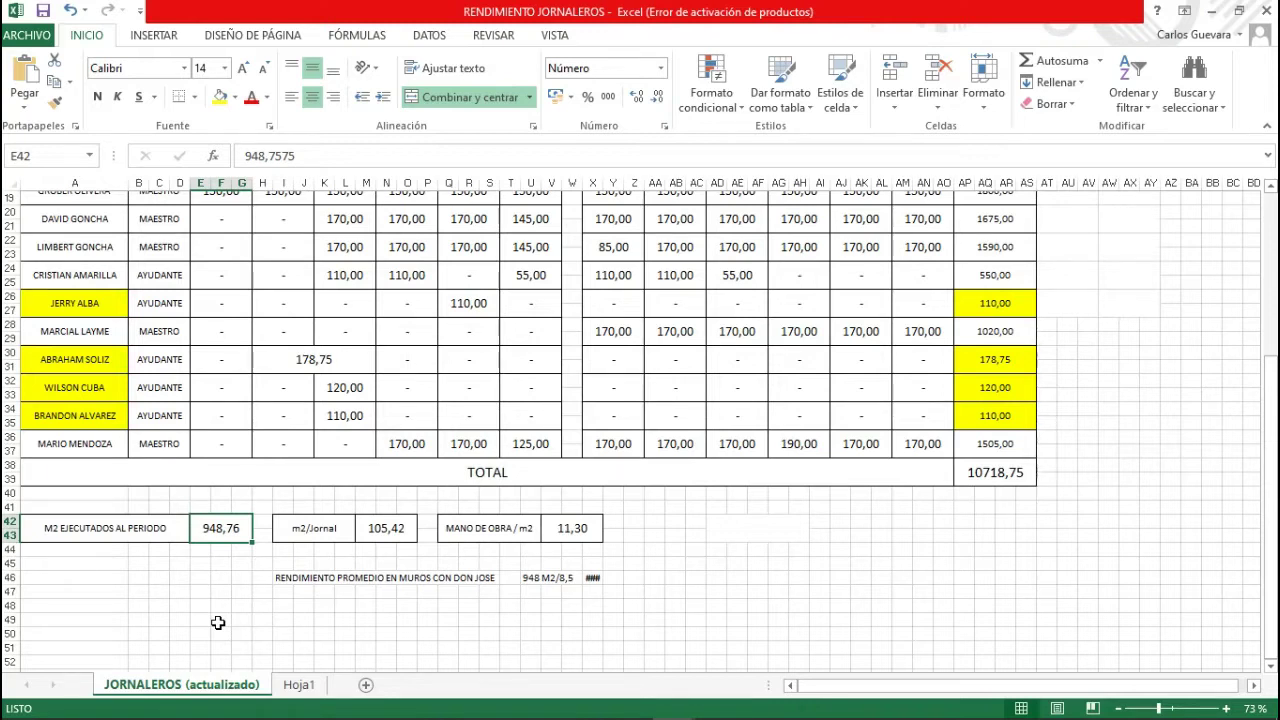
click(195, 591)
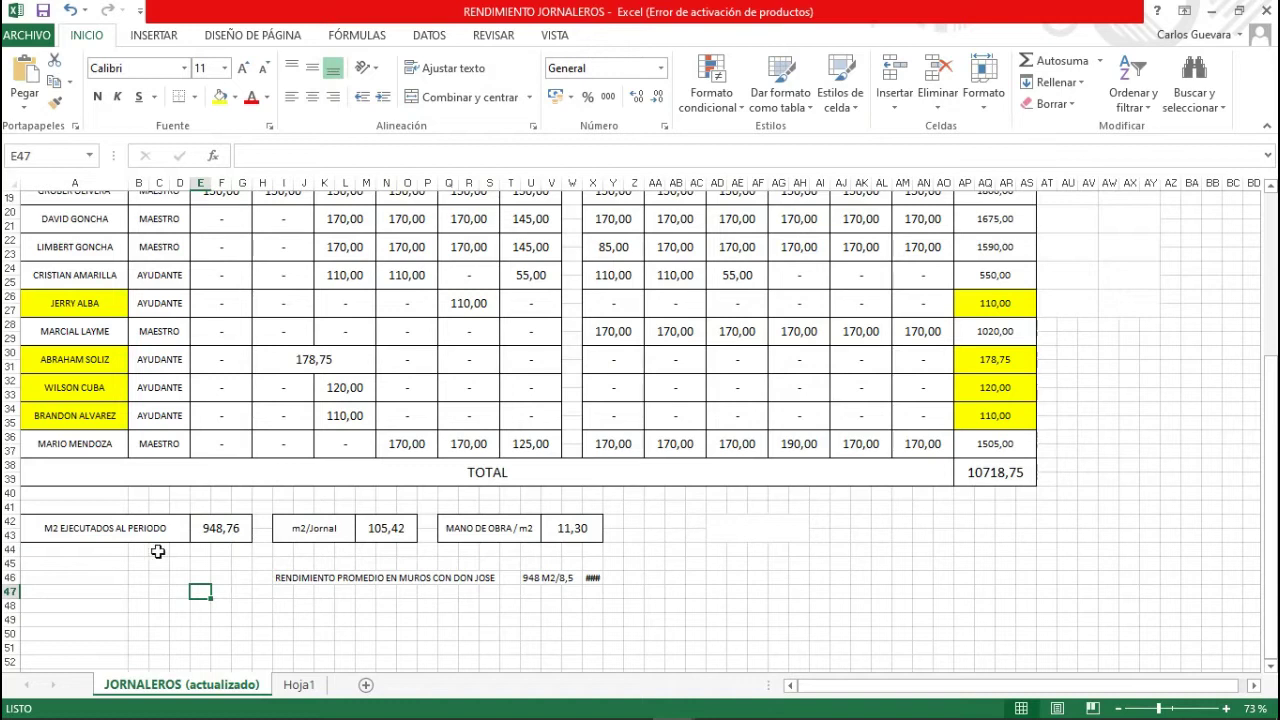
Calculate the square metres per day in merged cell AD42 with the formula =948,76/9.
click(727, 521)
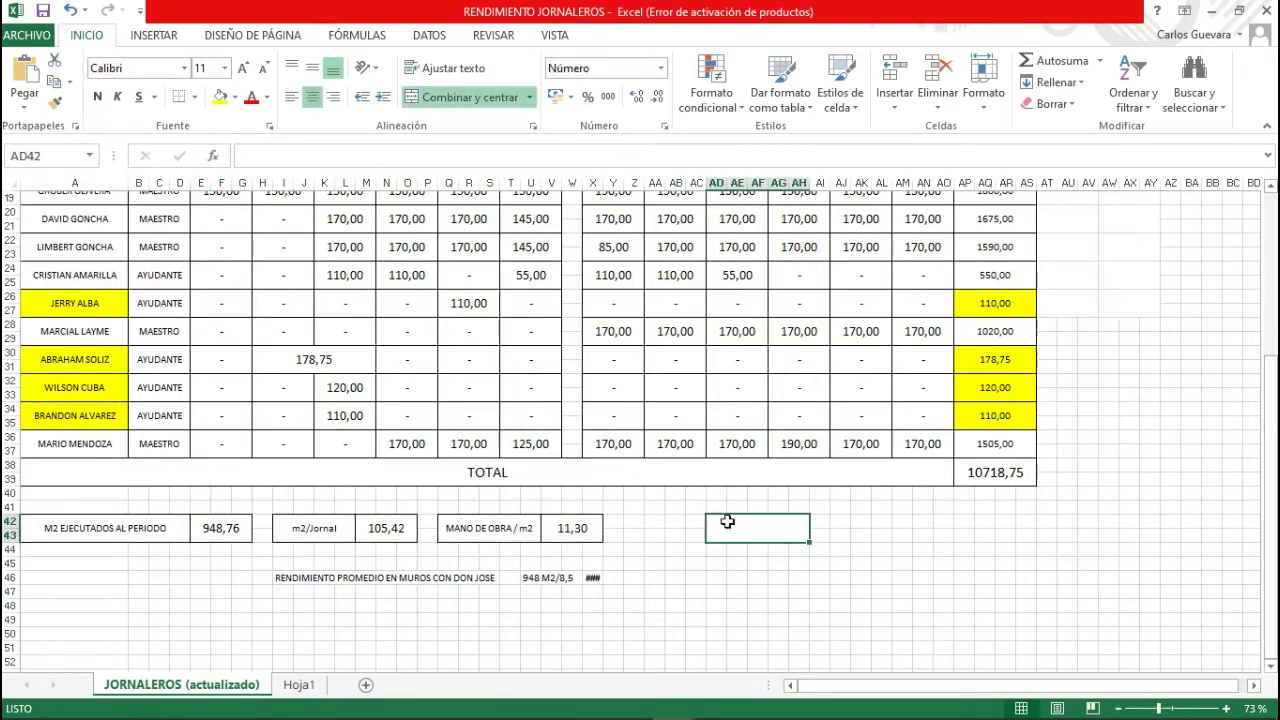
text(9)
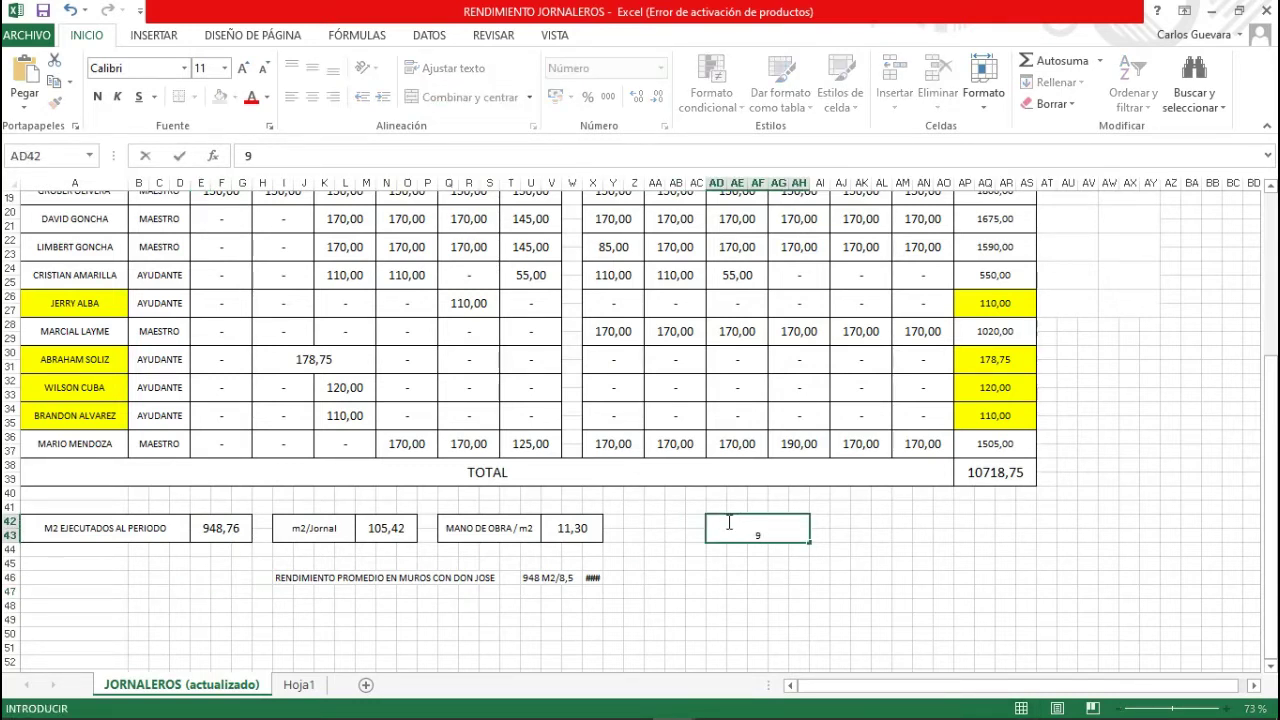
text(48,76/)
scroll(760, 435, up, 2)
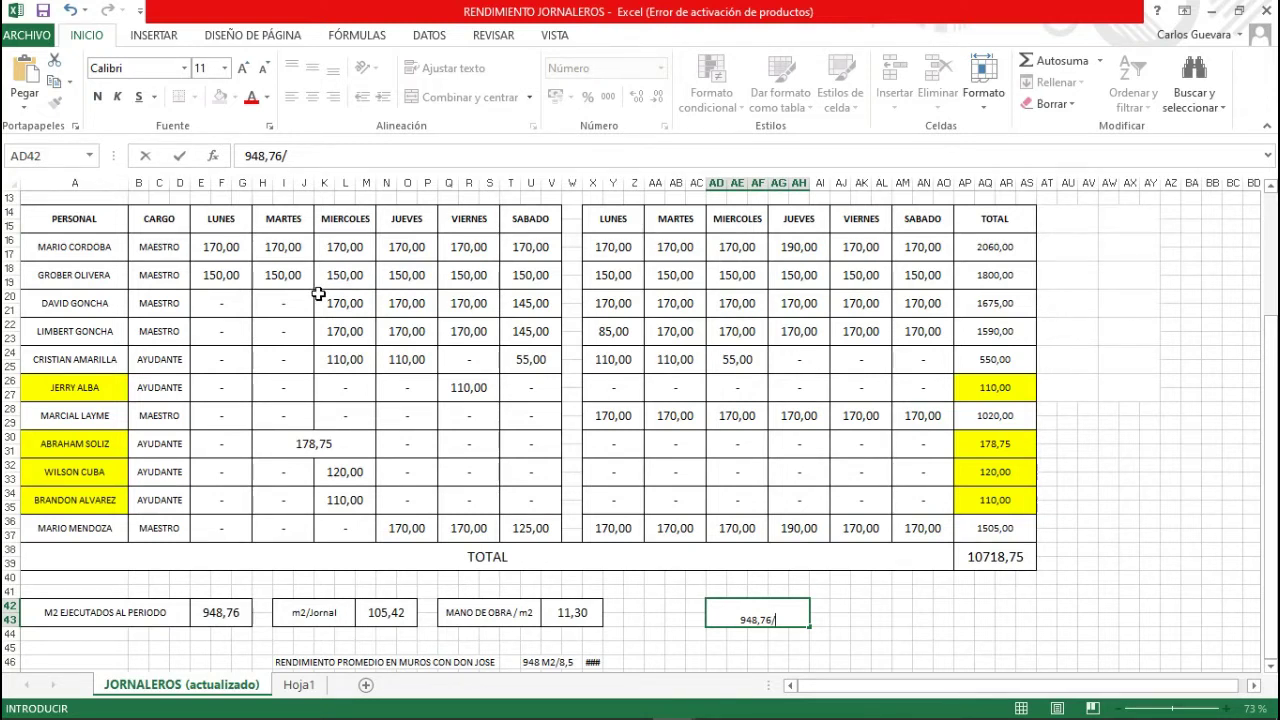
text(9)
click(737, 621)
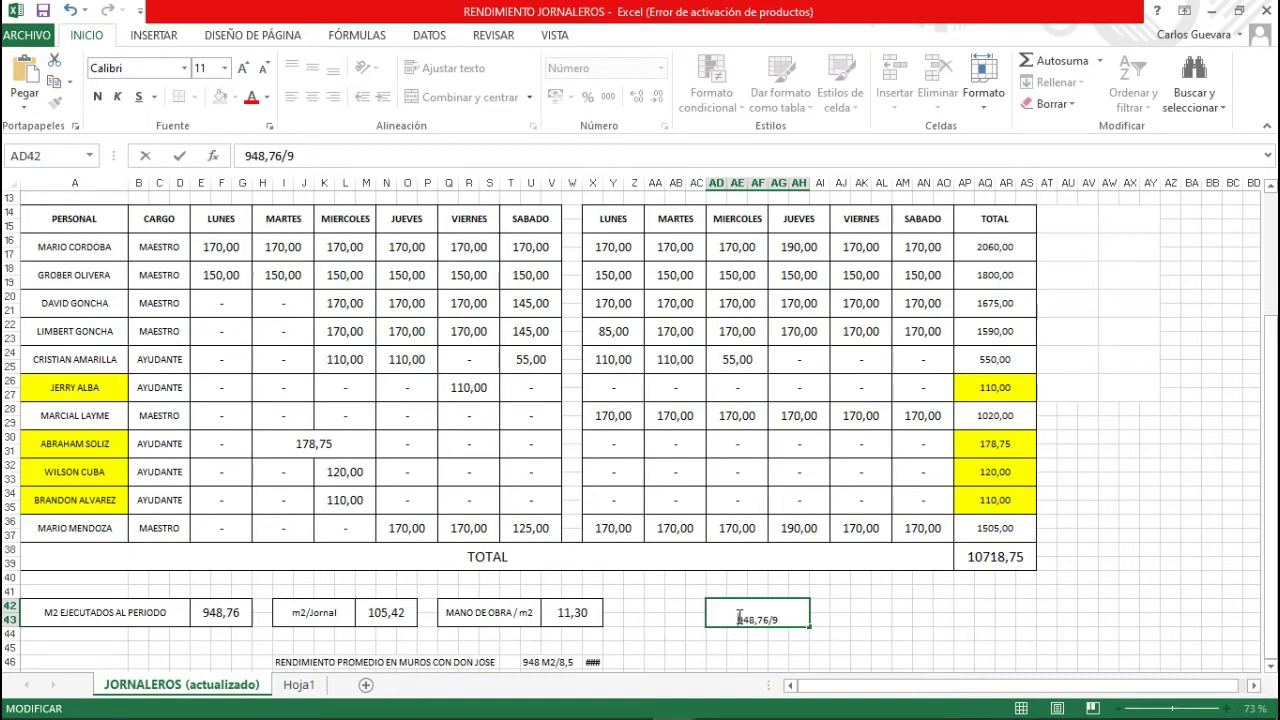
text(=)
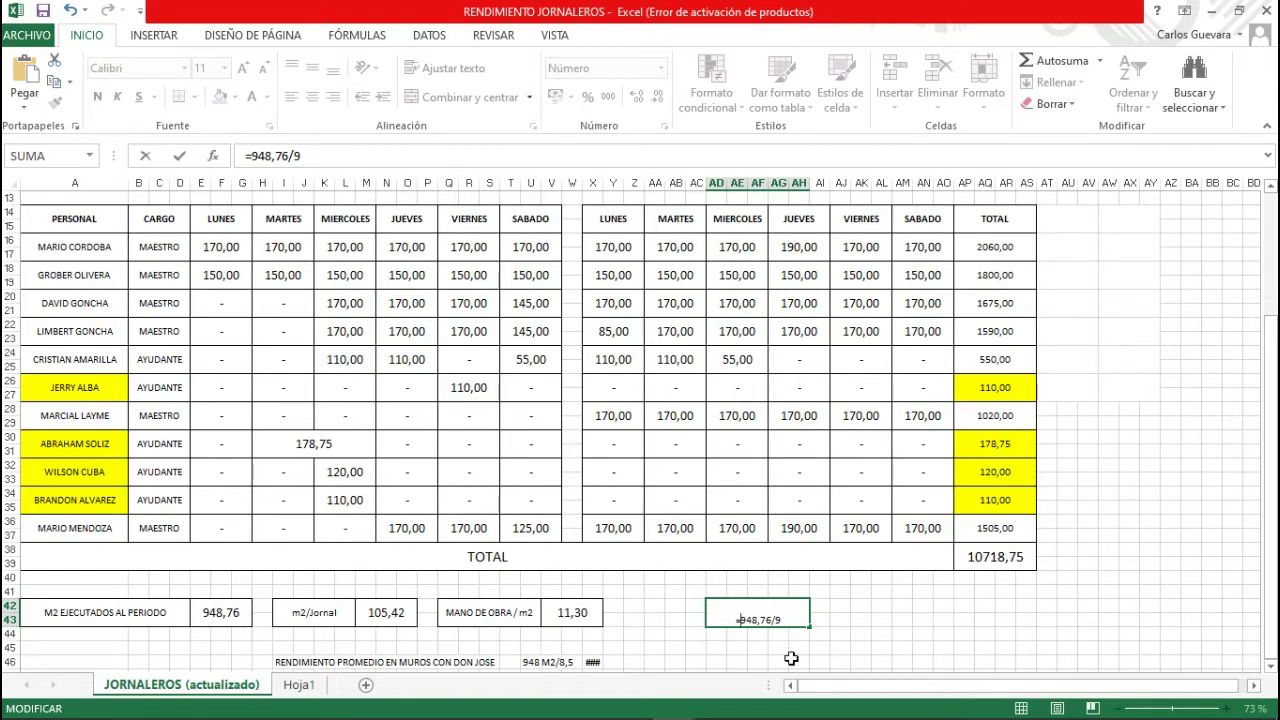
key(ctrl+Return)
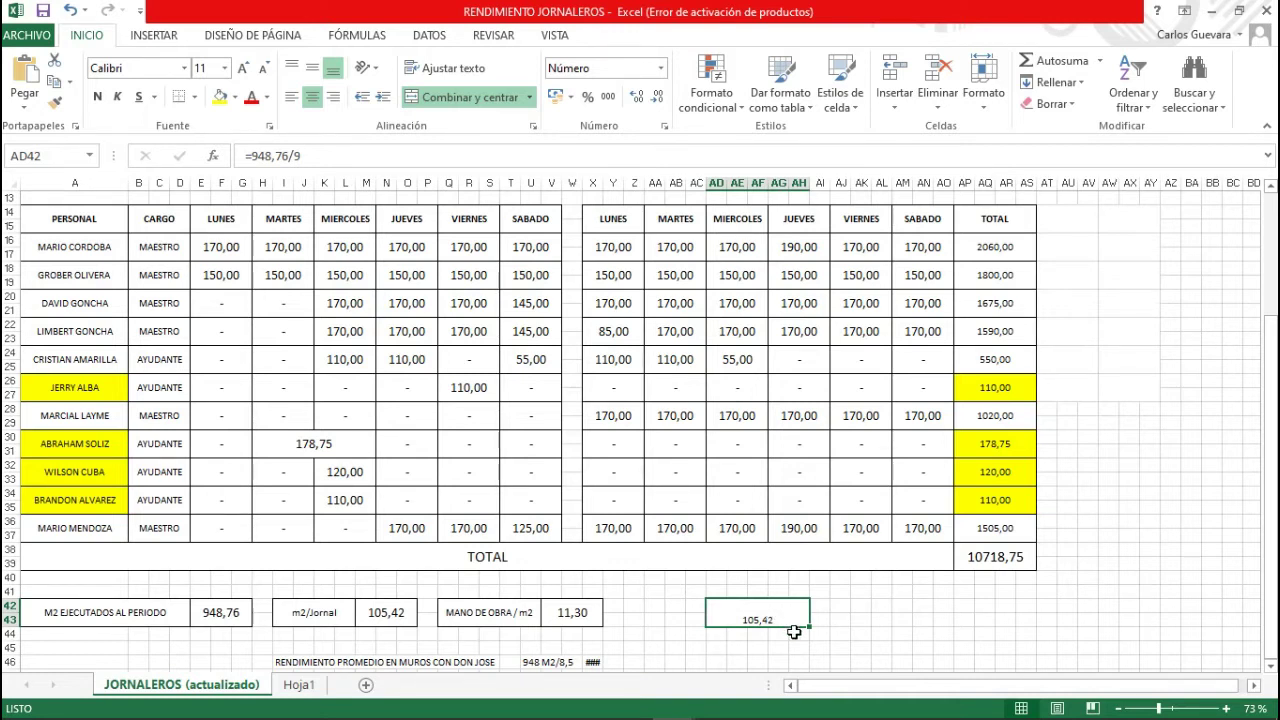
click(795, 632)
click(770, 617)
click(829, 631)
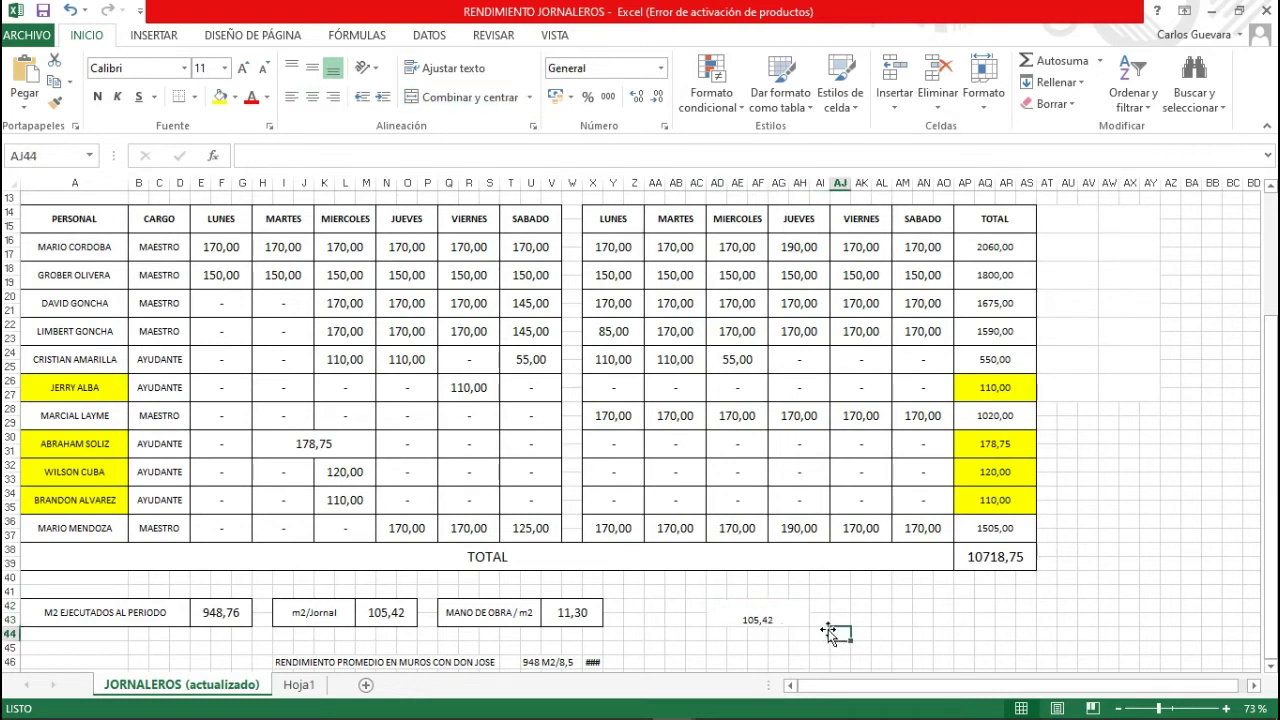
click(790, 618)
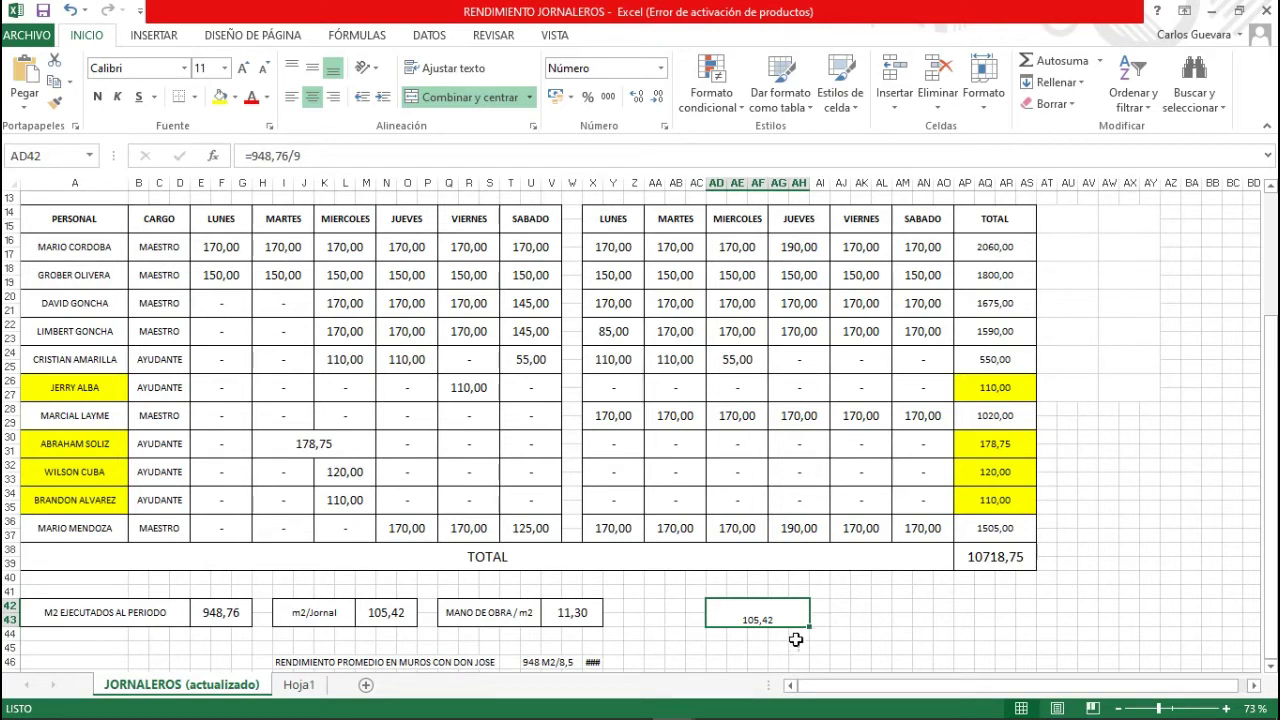
click(859, 645)
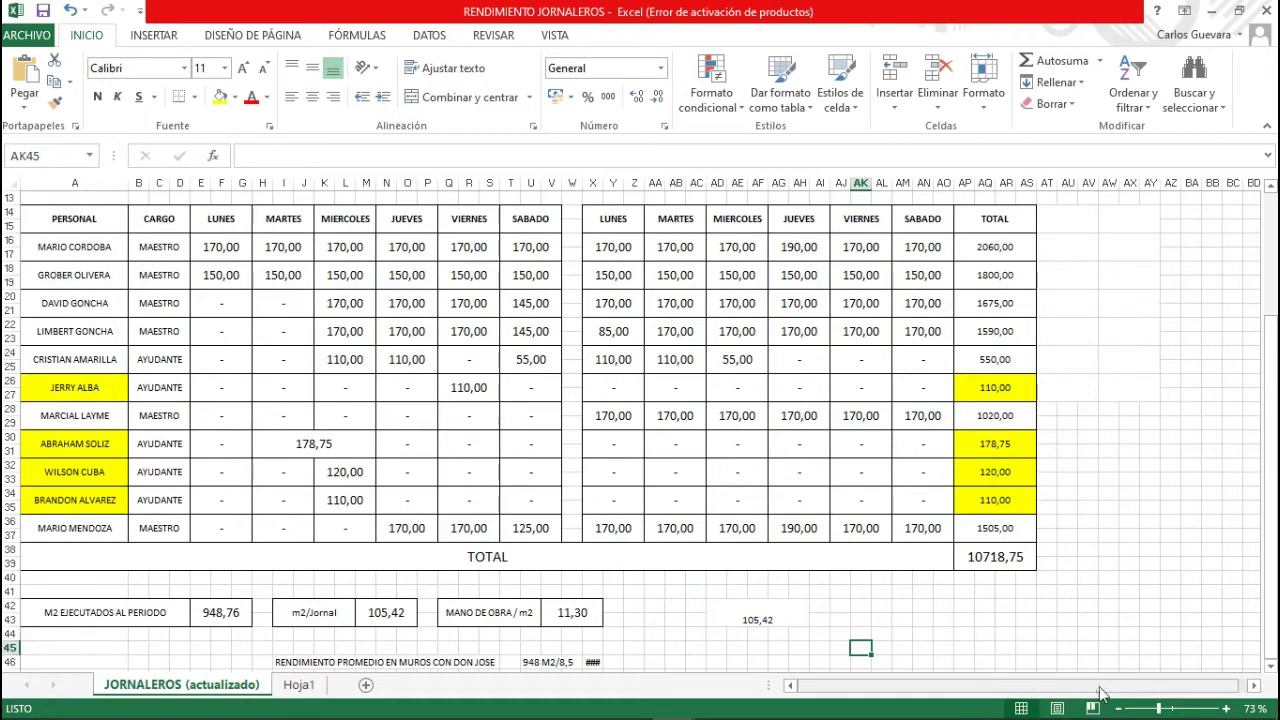
Merge and center cells AD46:AF46 below the square-metres-per-day calculation.
drag(1162, 708, 1180, 708)
scroll(971, 596, down, 2)
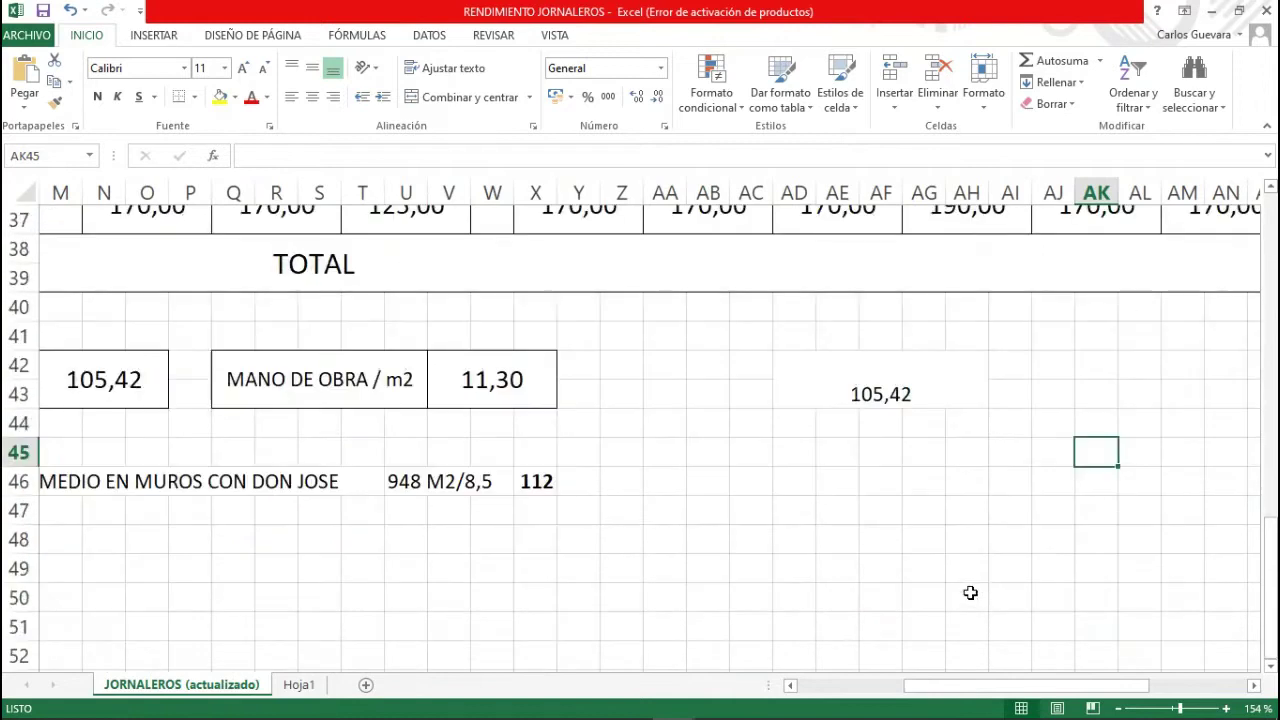
drag(805, 484, 898, 486)
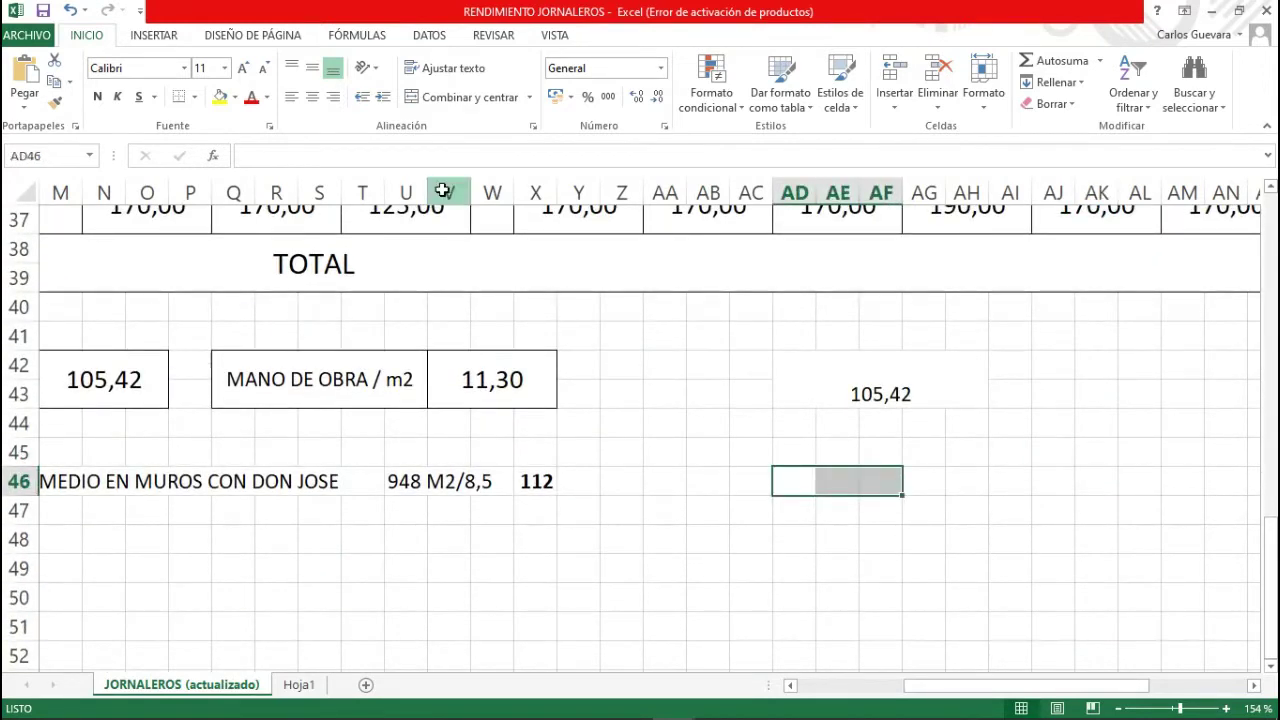
click(414, 96)
click(760, 514)
click(813, 475)
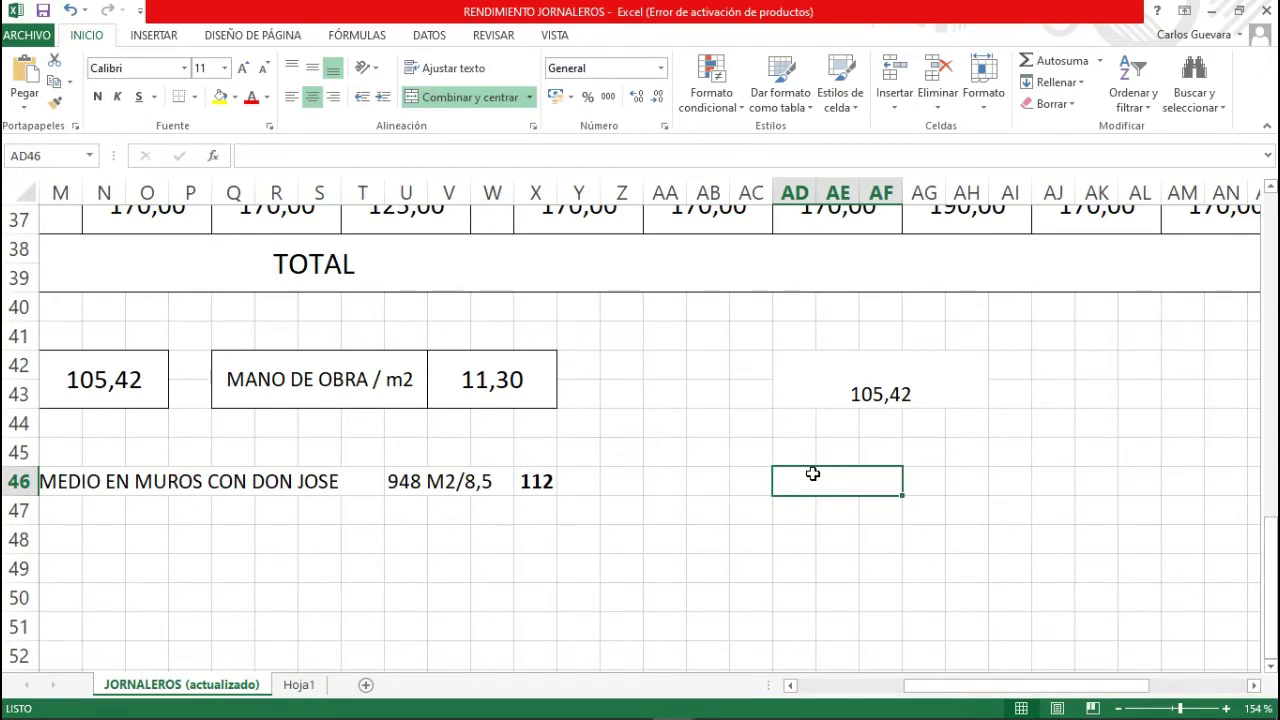
Enter 4600 in merged cell AD46, and merge and center cells AD47:AF47 below it.
text(4600)
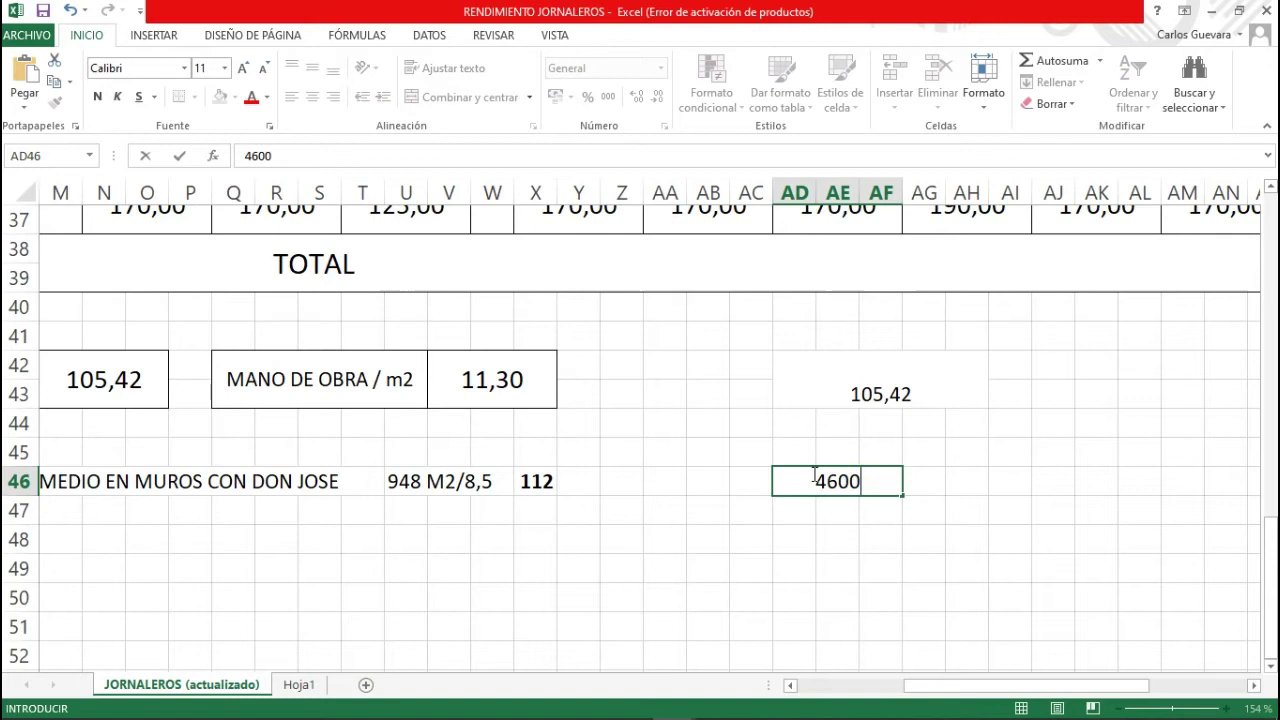
key(Return)
click(870, 476)
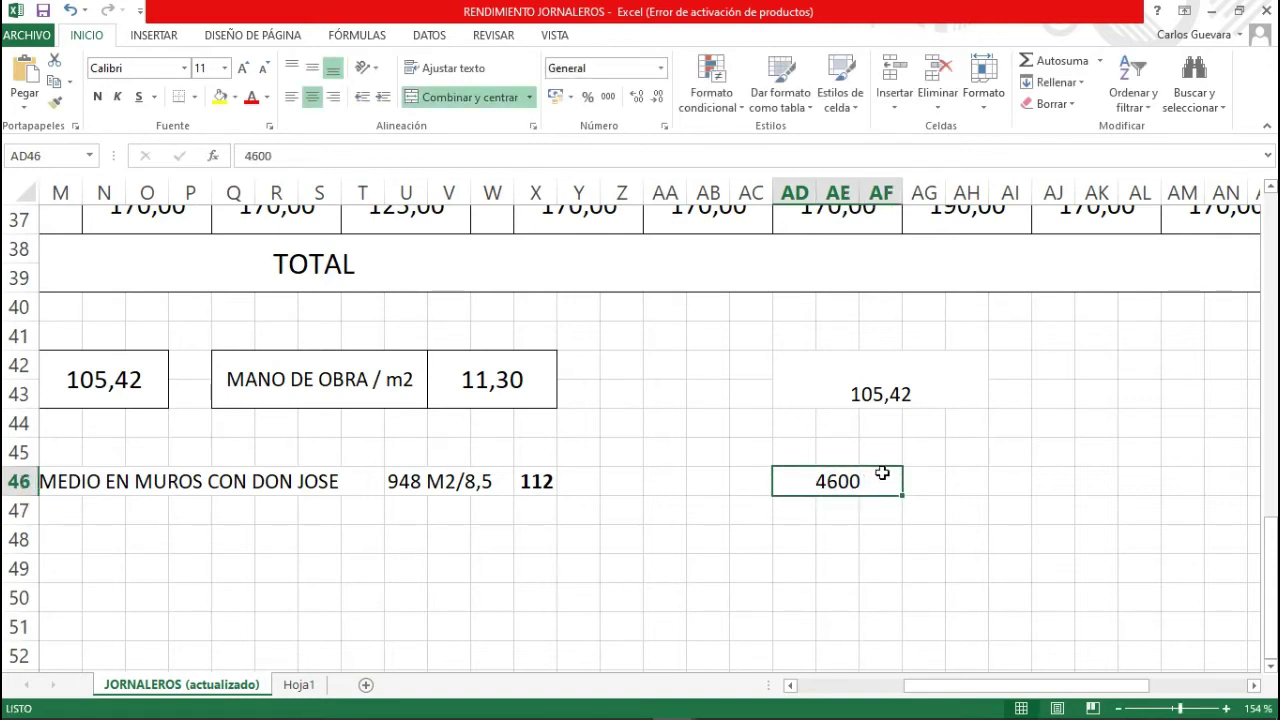
drag(791, 511, 888, 511)
click(414, 98)
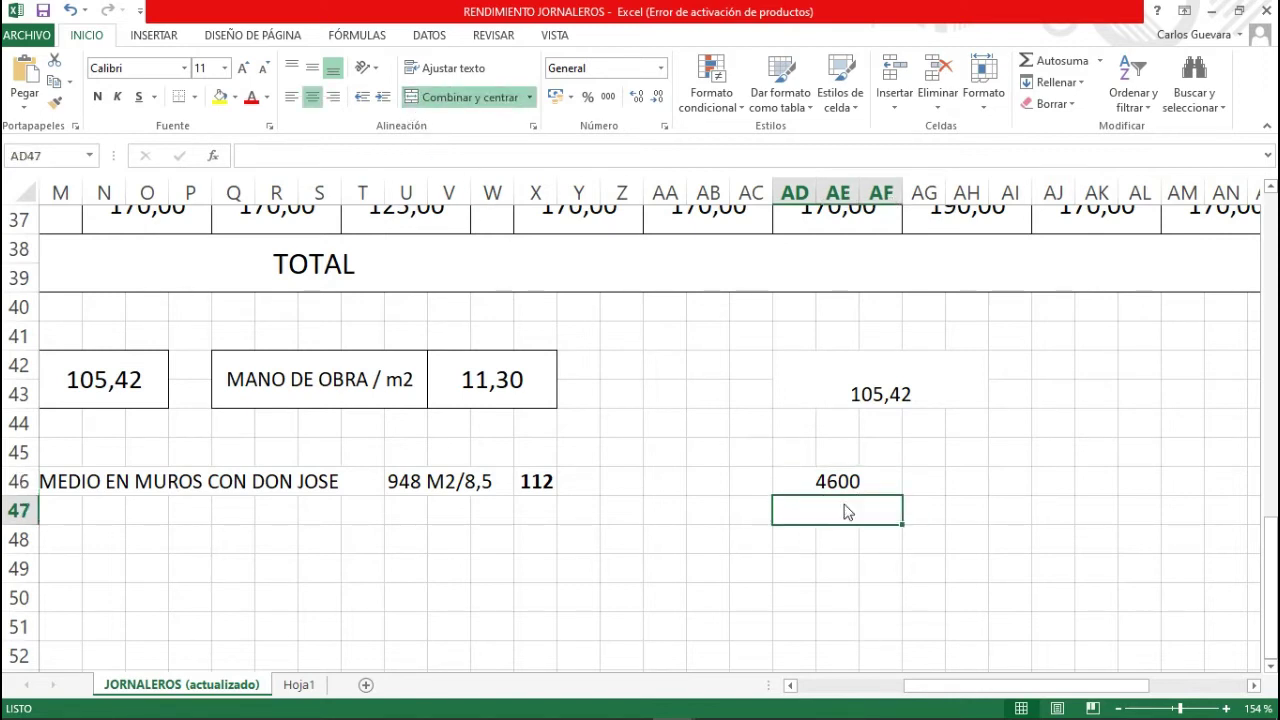
Calculate the days needed for the 4600 square metres in AD47 with the formula =AD46/AD42.
click(880, 394)
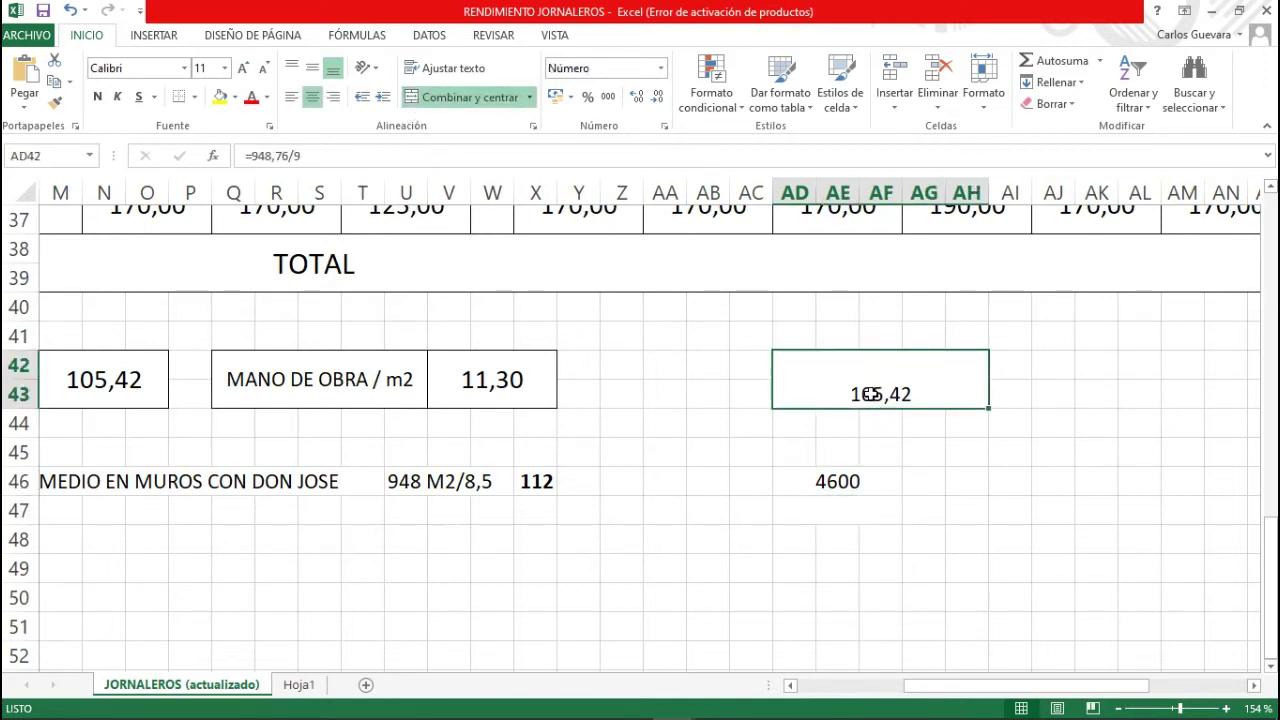
click(817, 488)
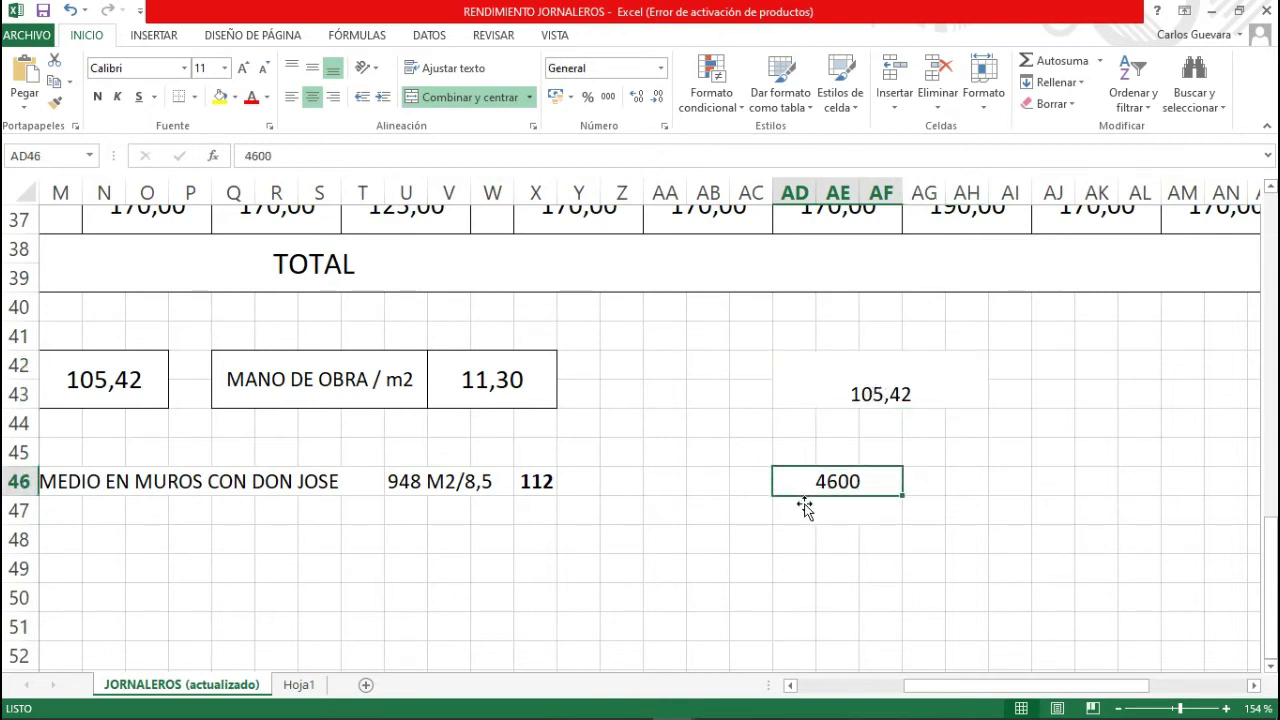
click(807, 509)
text(=)
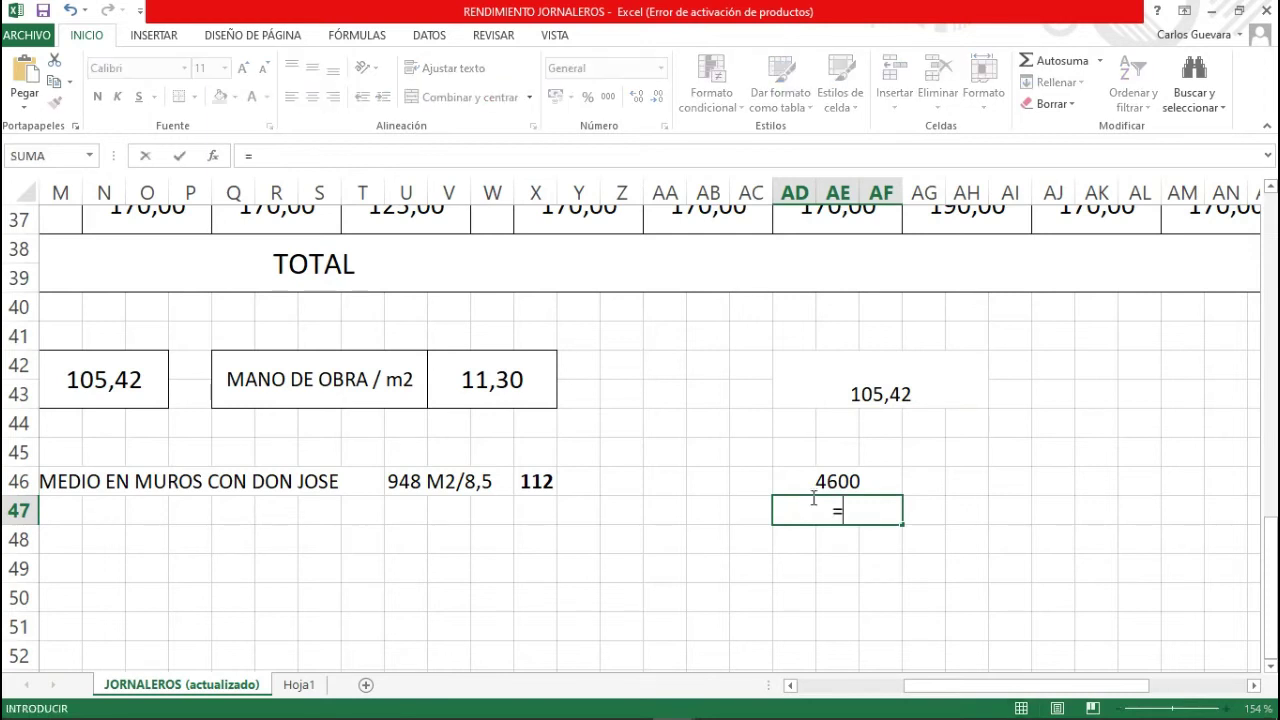
click(818, 484)
text(/)
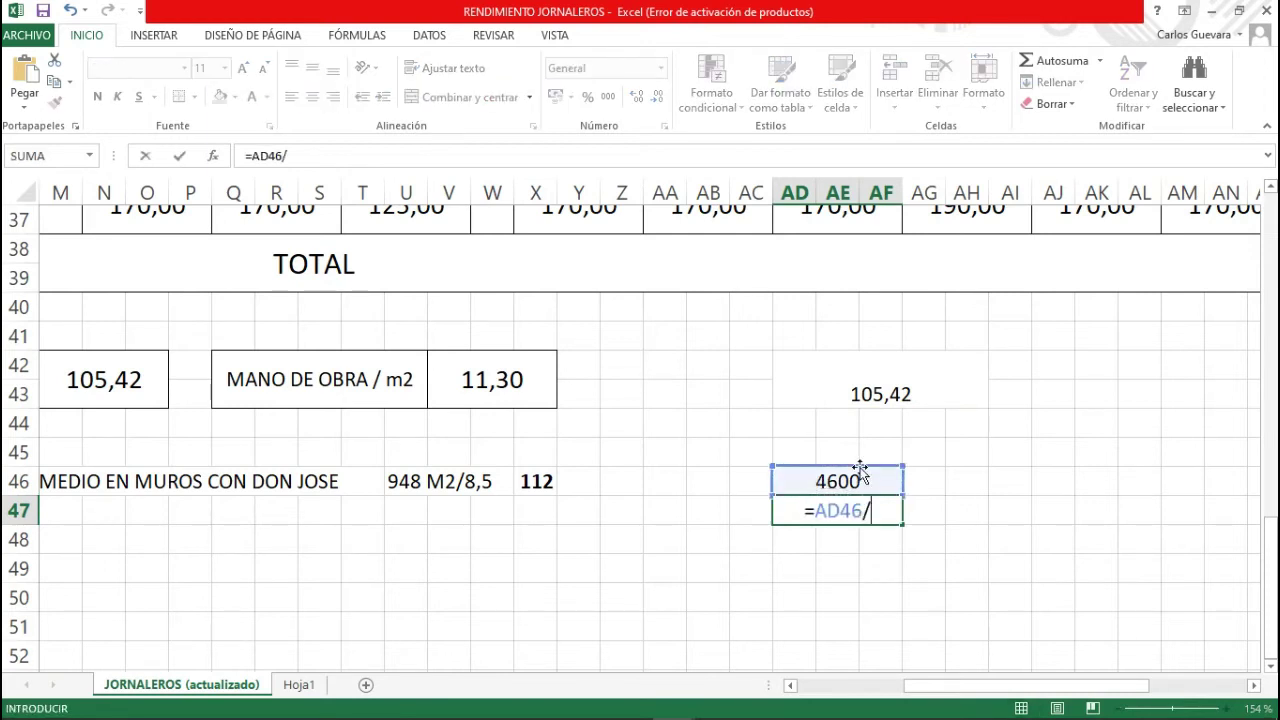
click(873, 408)
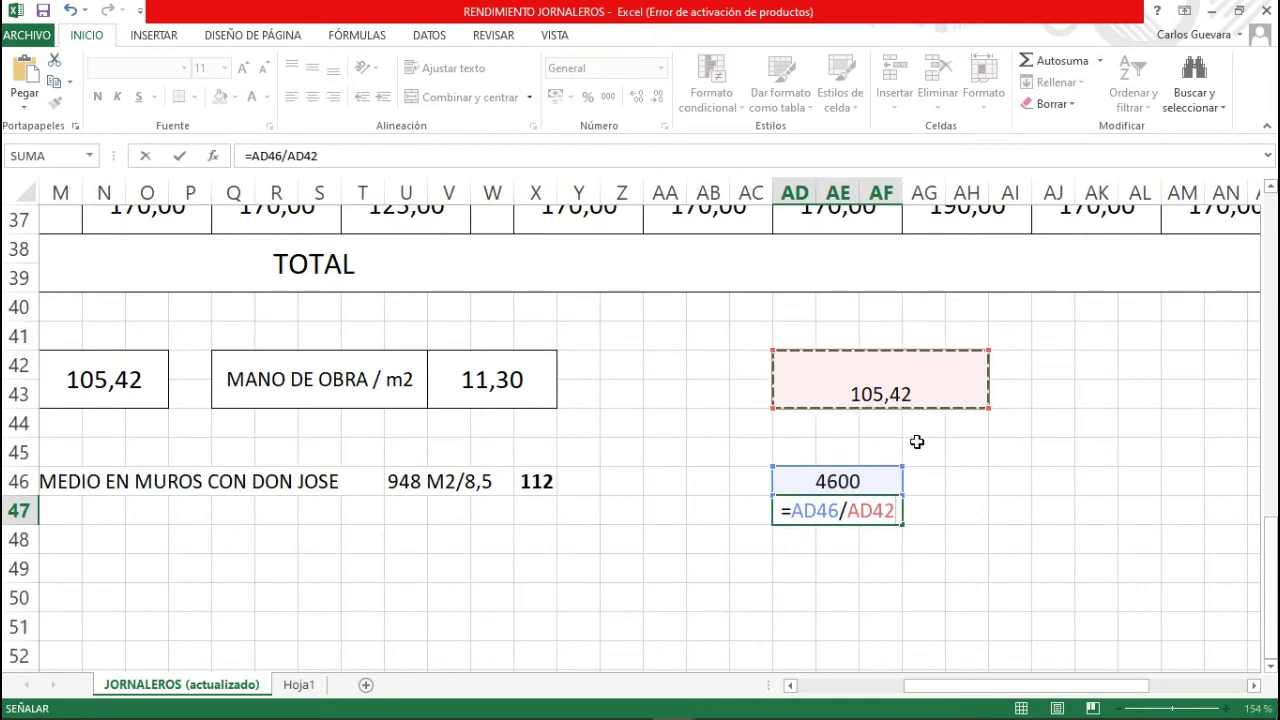
key(shift+Return)
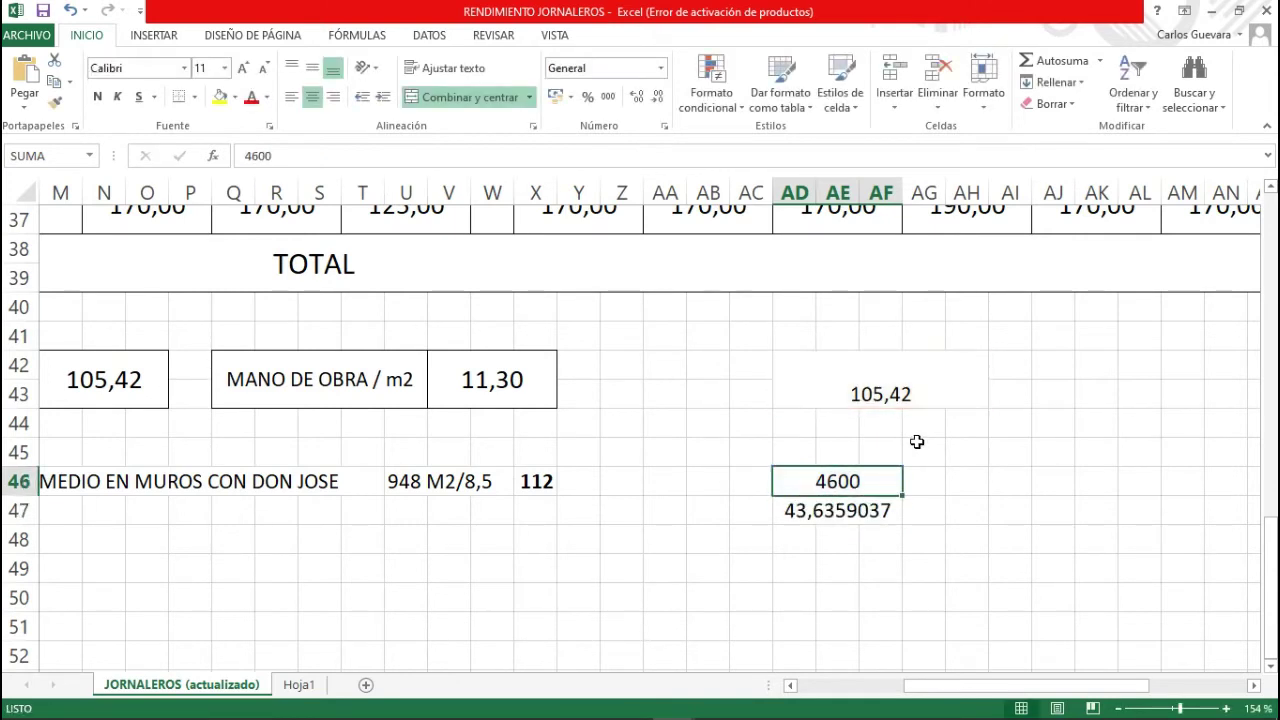
Merge and center cells AD48:AF48 below the days calculation.
drag(790, 500, 797, 536)
click(868, 596)
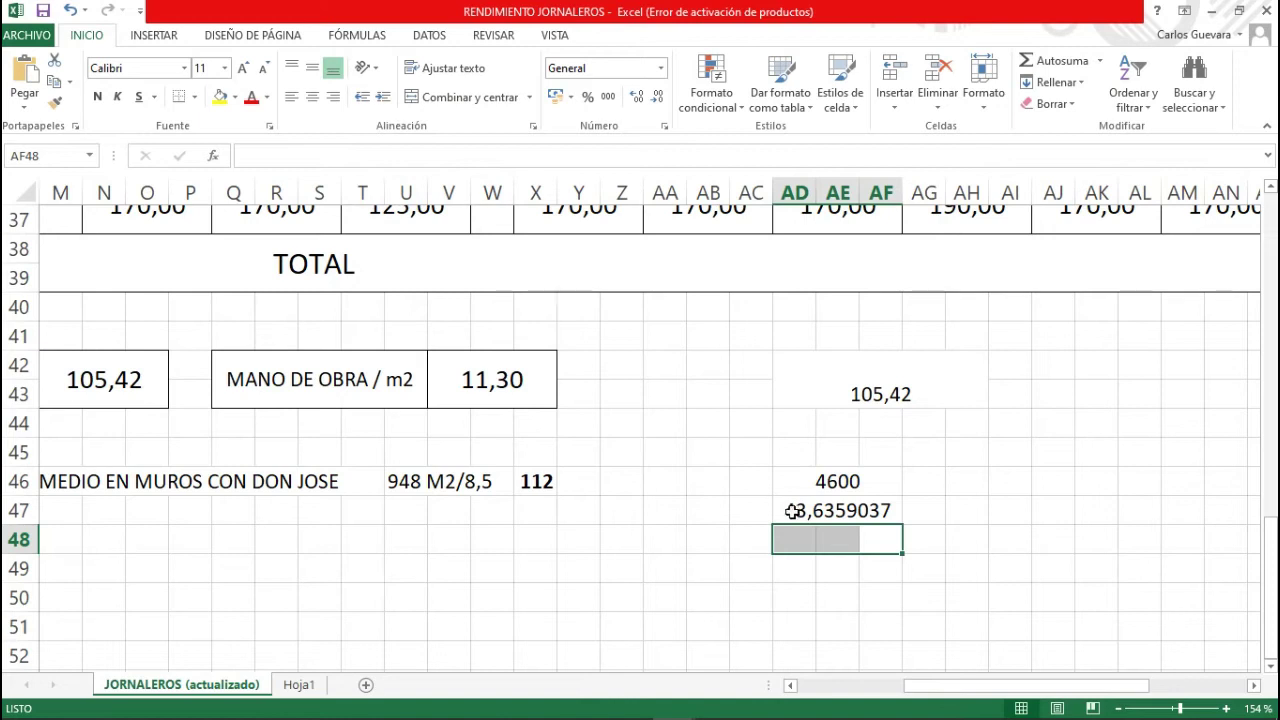
click(440, 97)
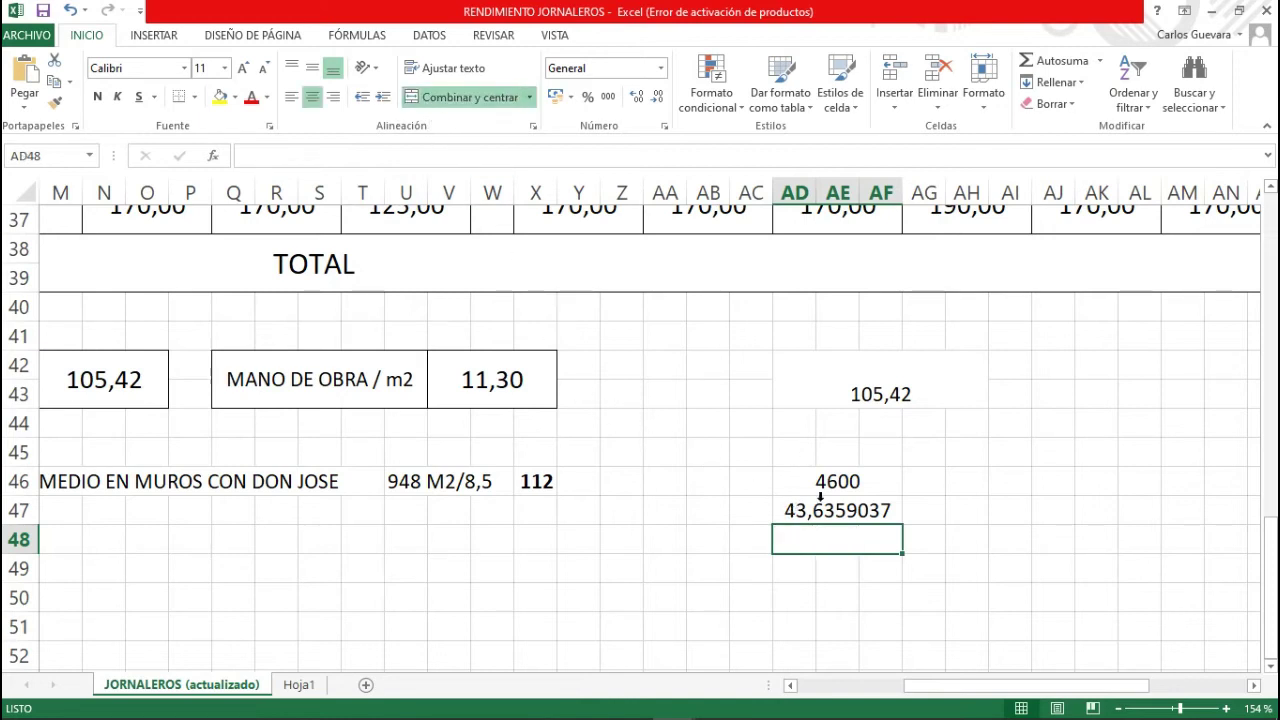
Convert the days in AD47 to six-day weeks in AD48 with the formula =AD47/6.
click(806, 510)
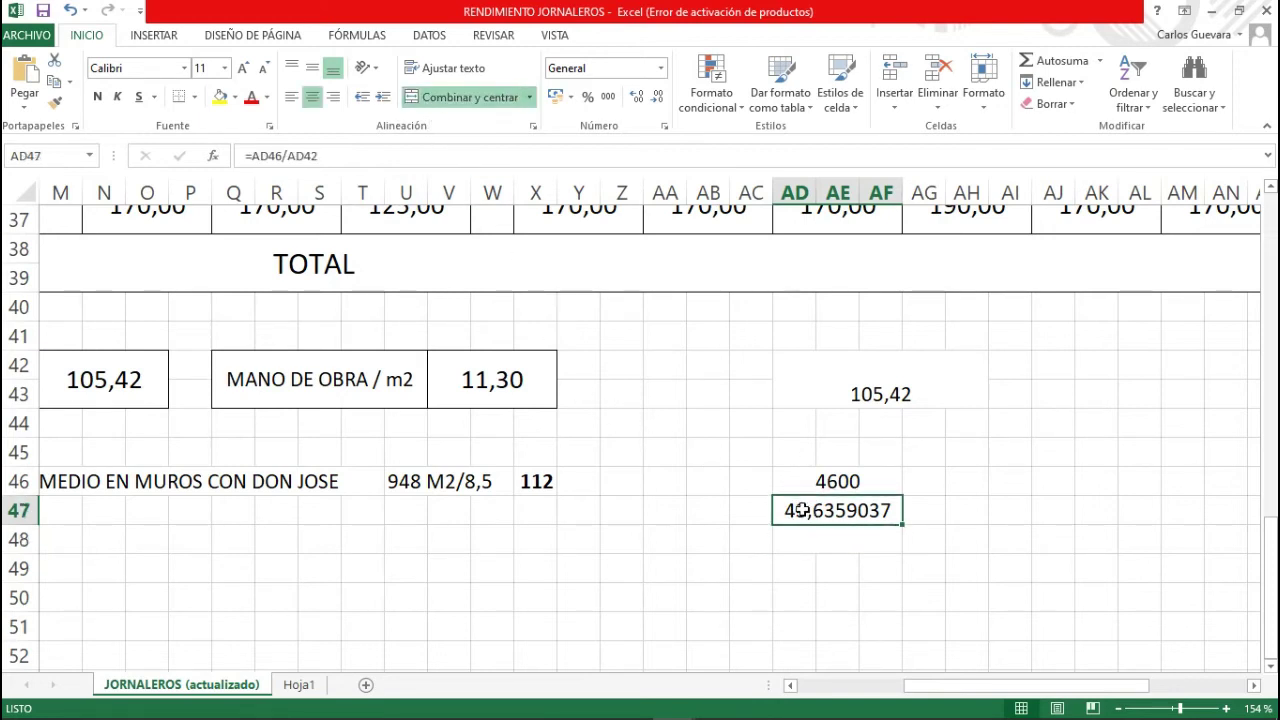
click(803, 545)
text(=)
click(805, 510)
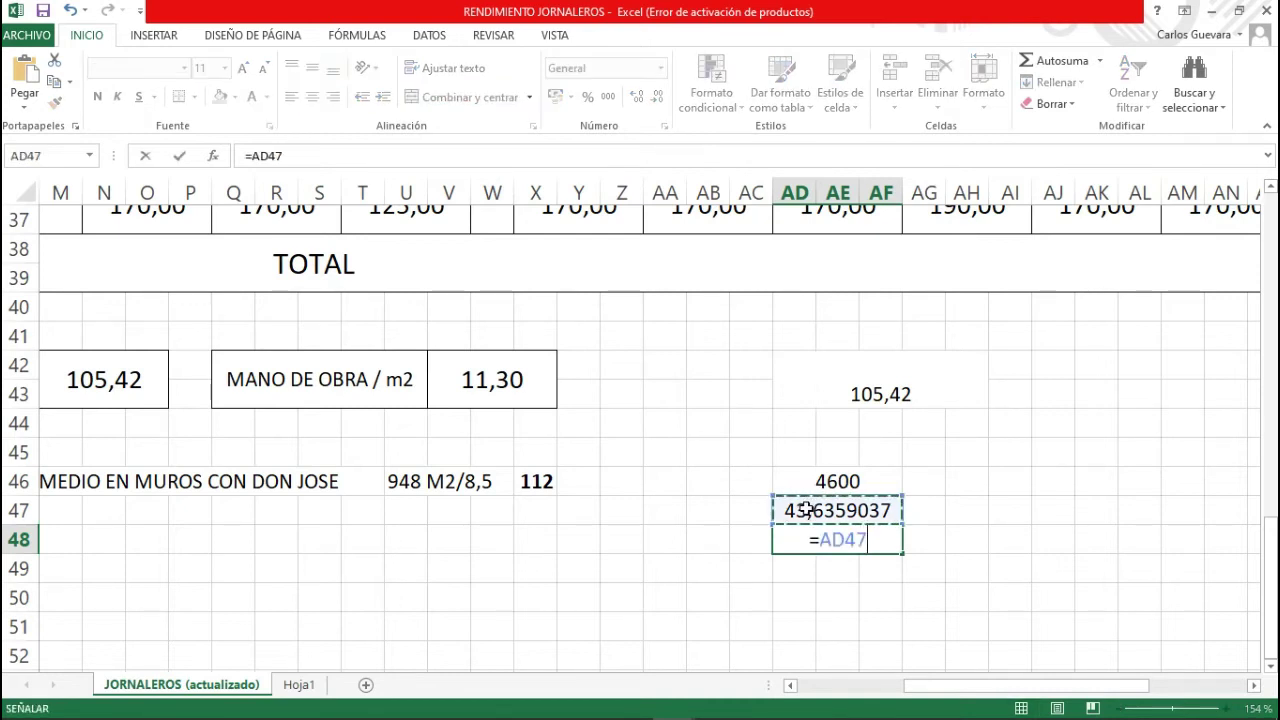
text(/6)
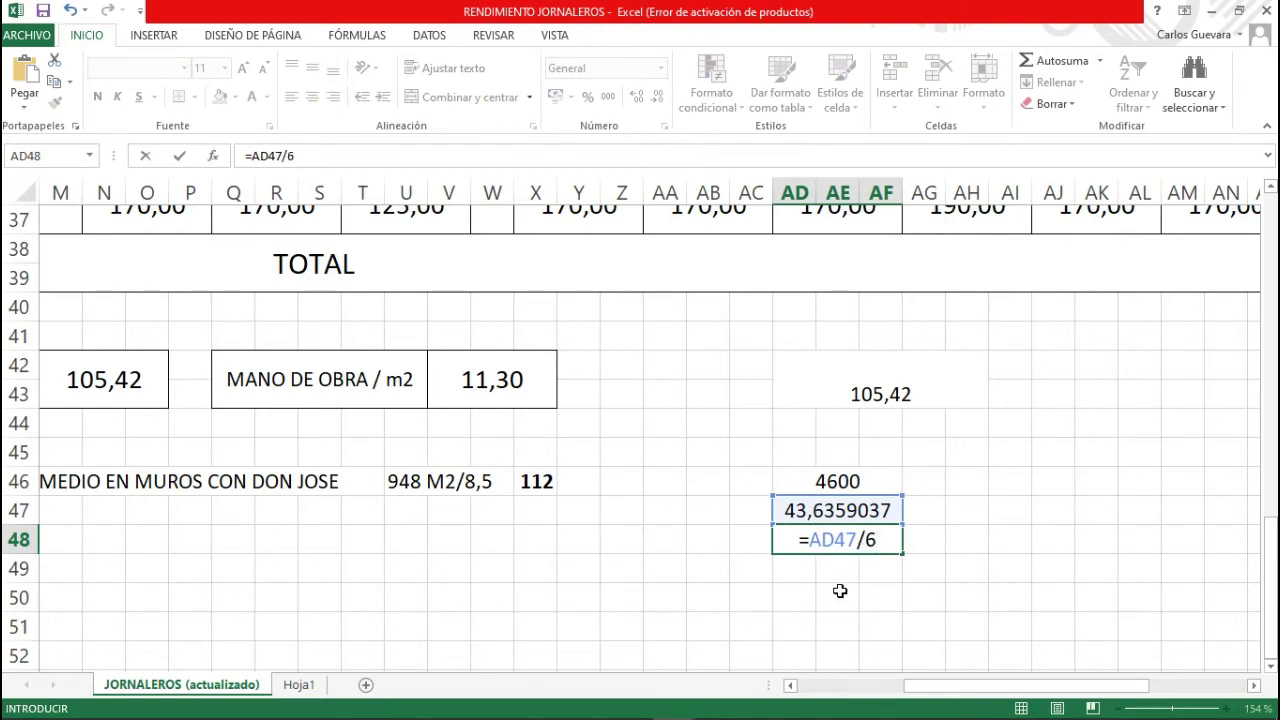
key(Return)
click(852, 587)
drag(857, 583, 840, 566)
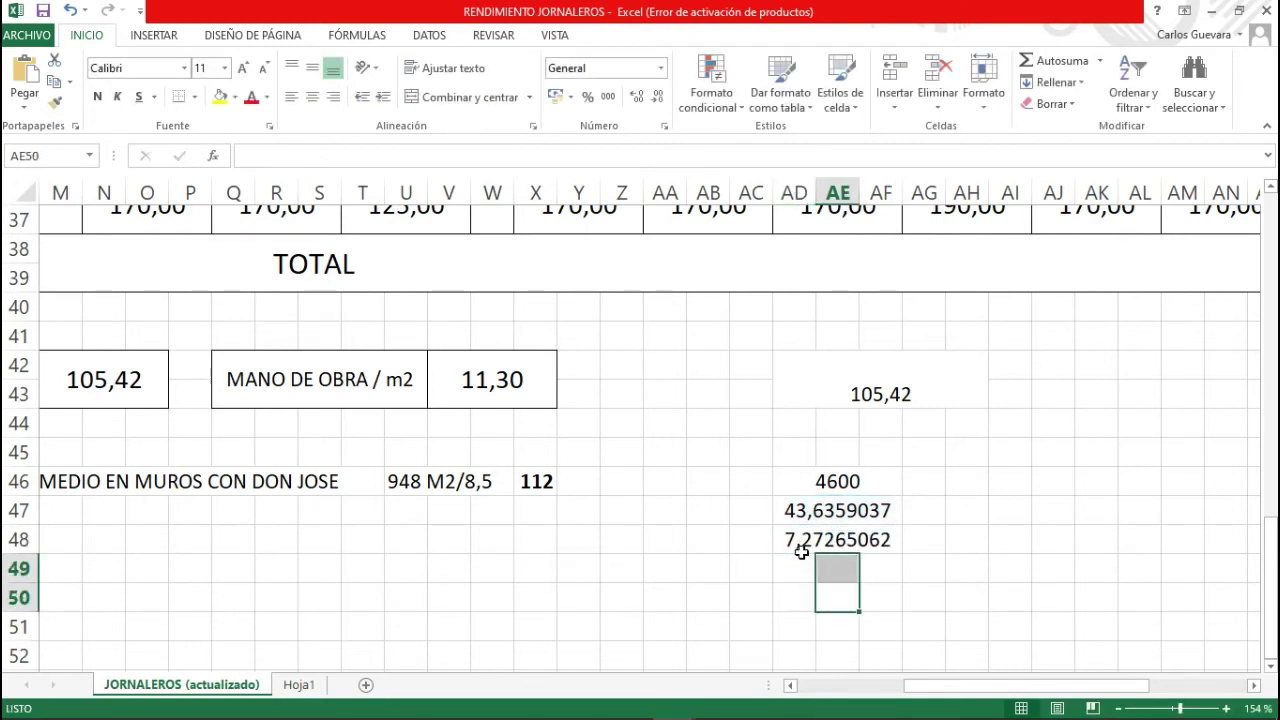
click(794, 557)
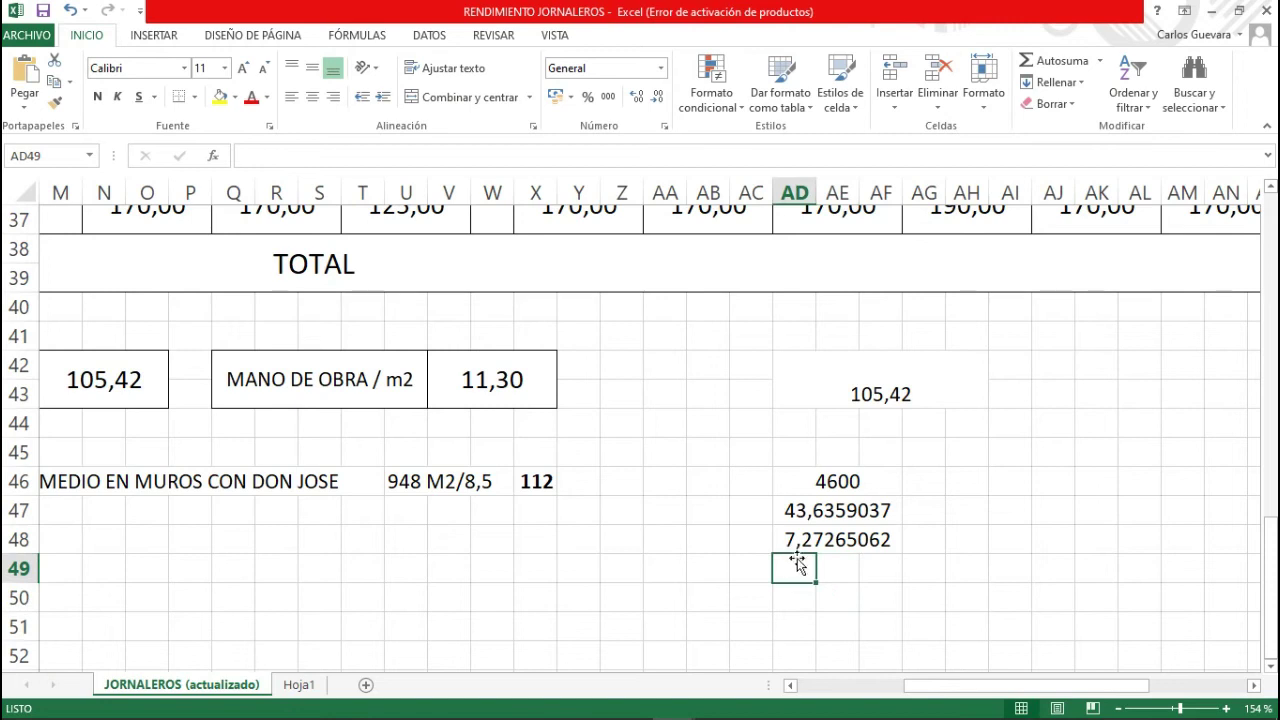
click(816, 537)
click(891, 598)
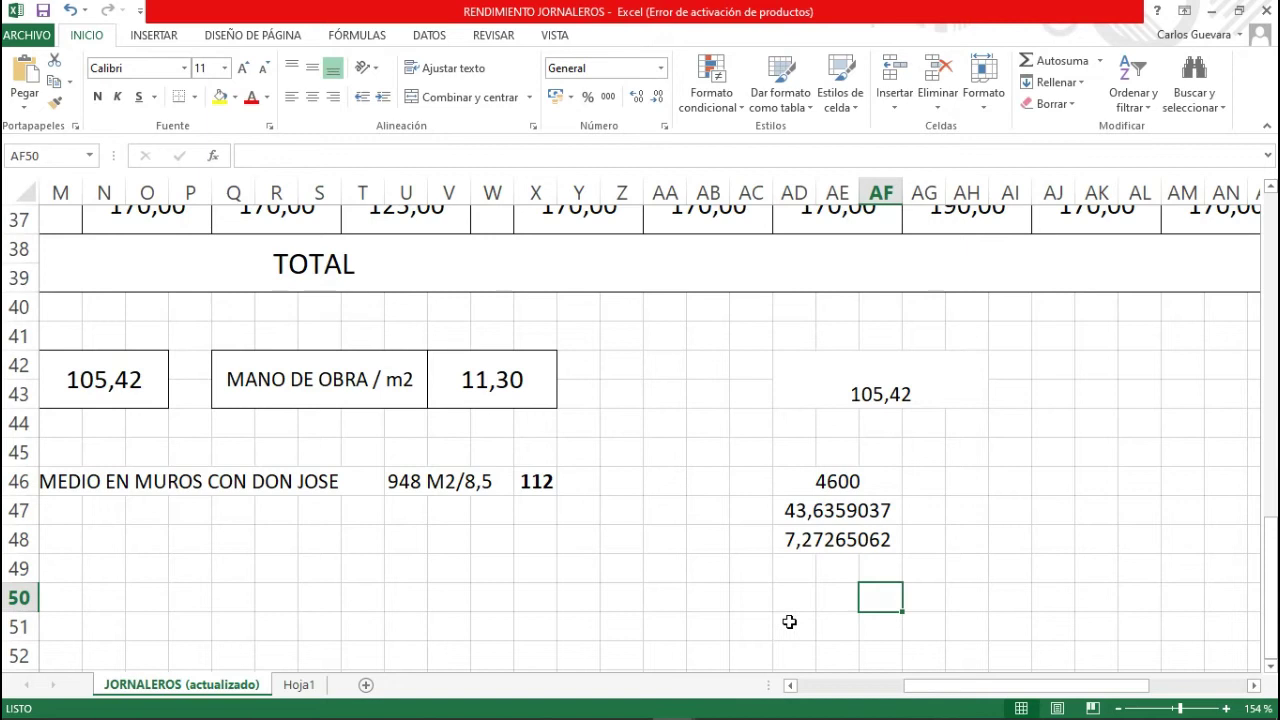
Examine the first listed maestro's payments across both weeks and the row's sum in the TOTAL column.
scroll(789, 622, up, 1)
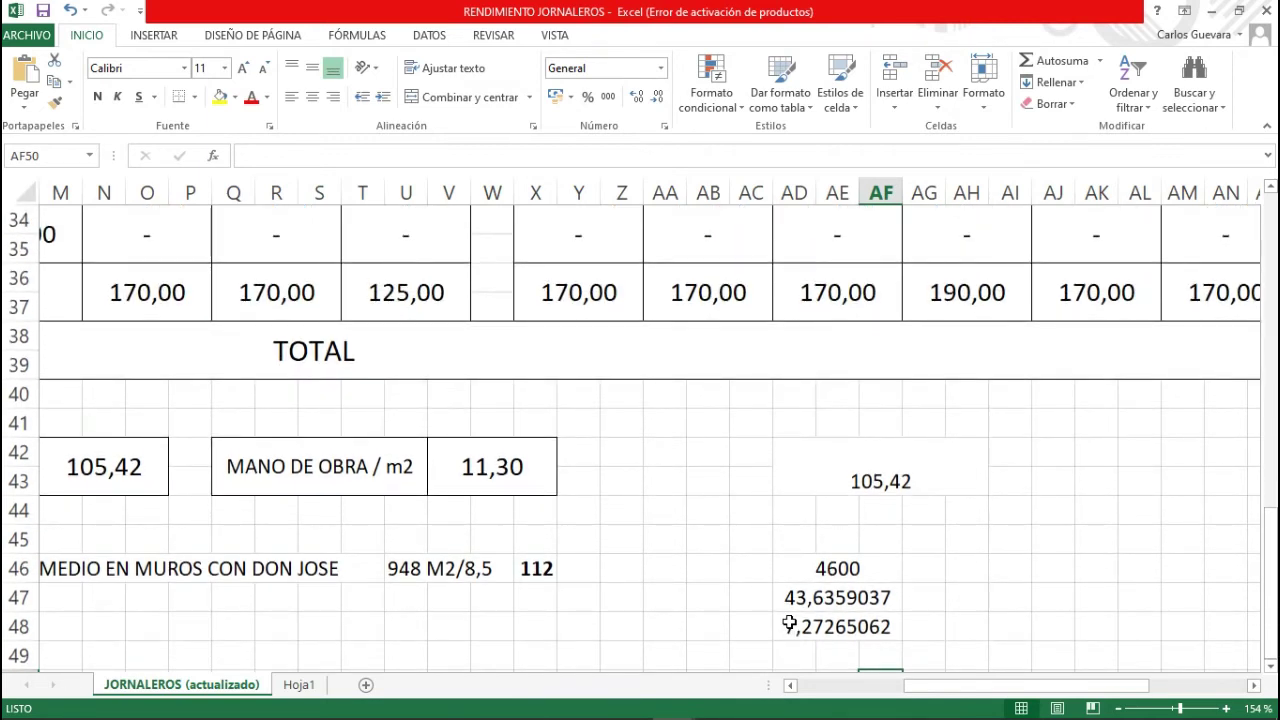
drag(1181, 709, 1175, 712)
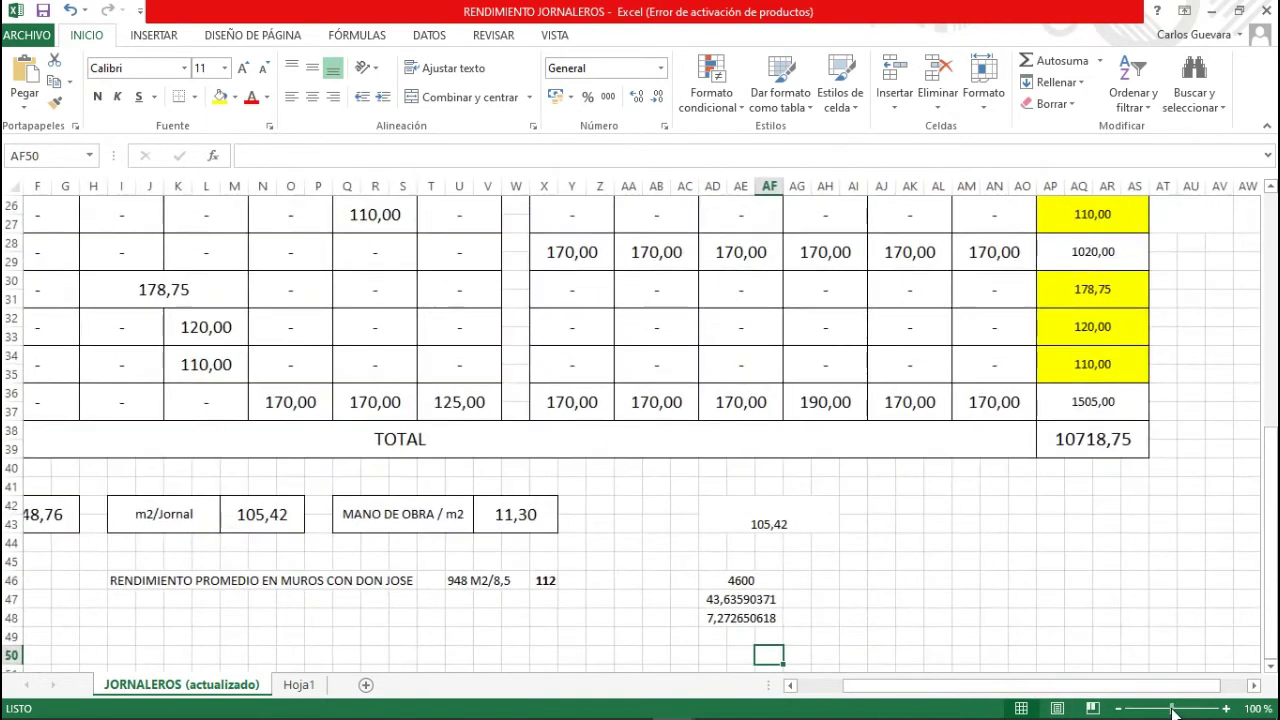
click(630, 652)
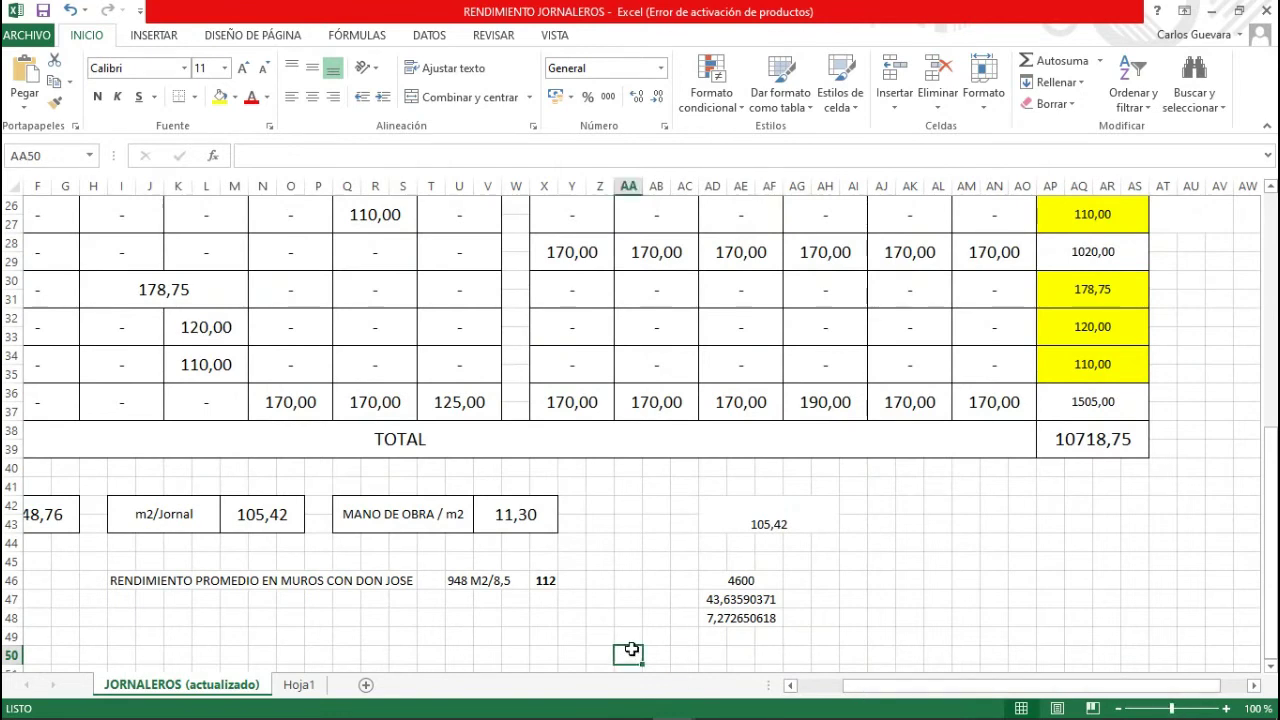
click(548, 616)
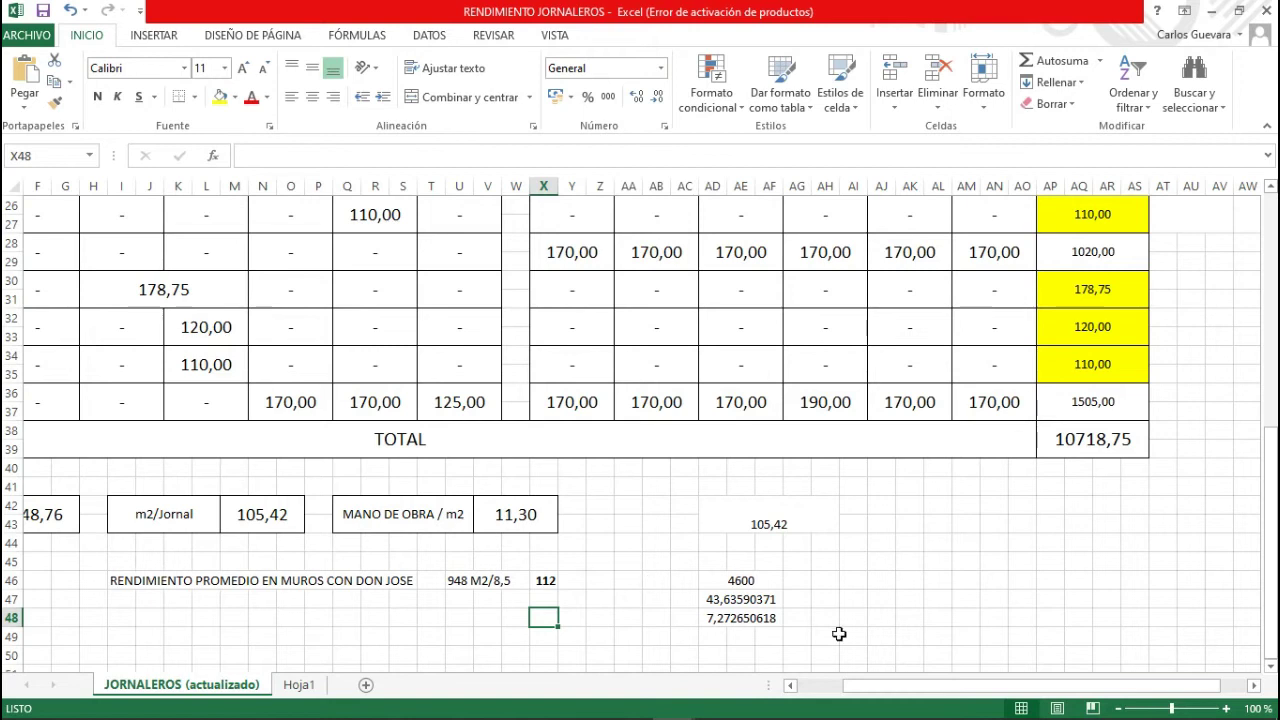
scroll(762, 554, up, 5)
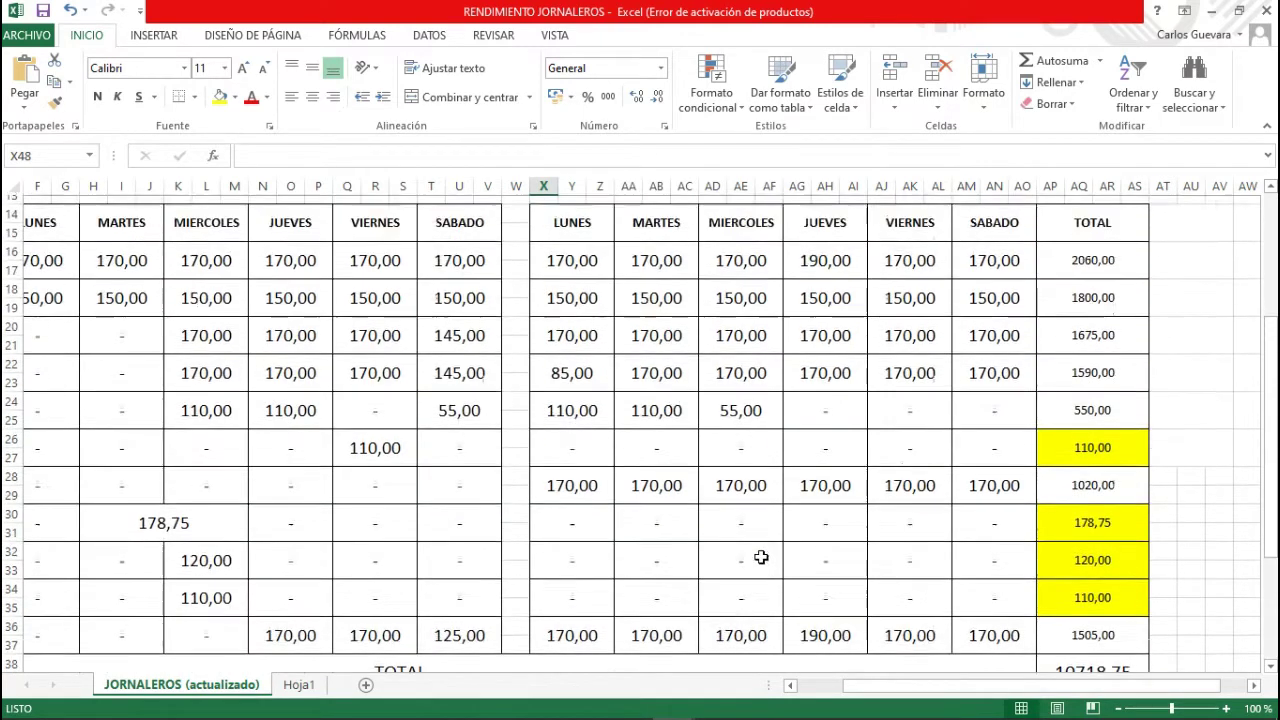
drag(1173, 712, 1168, 710)
scroll(750, 467, down, 1)
drag(885, 686, 864, 686)
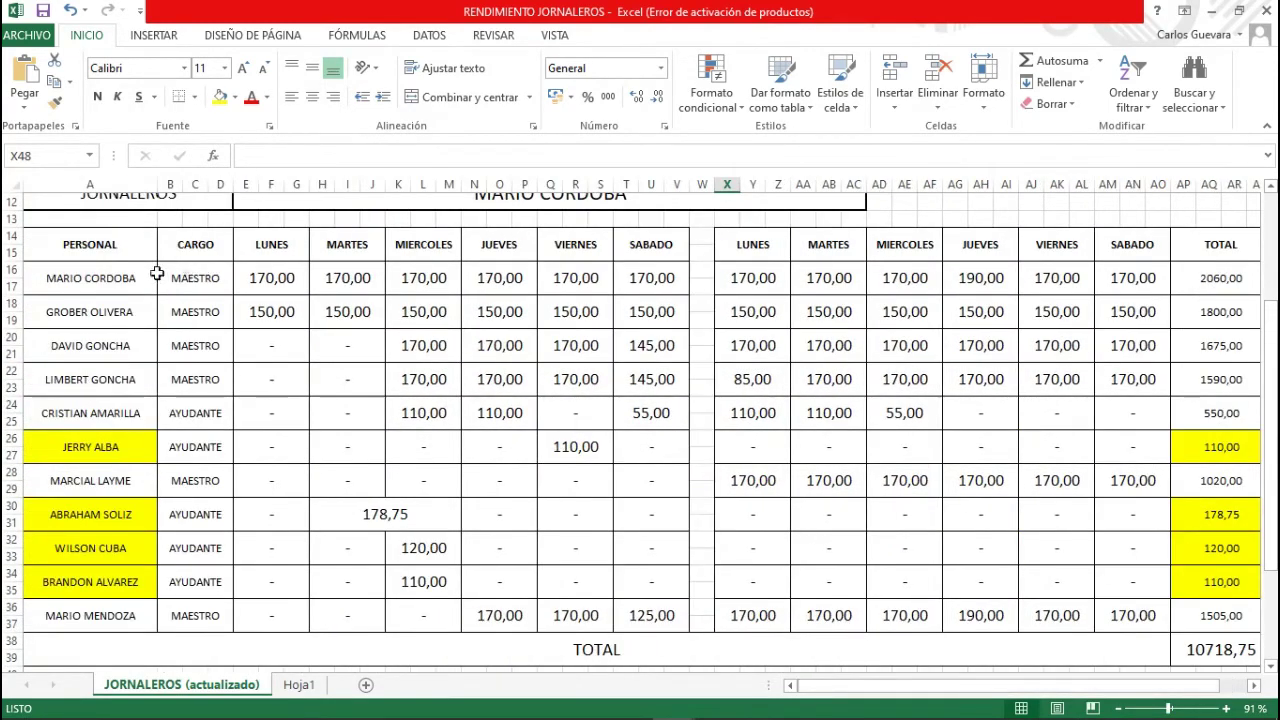
drag(130, 279, 1106, 279)
click(1233, 282)
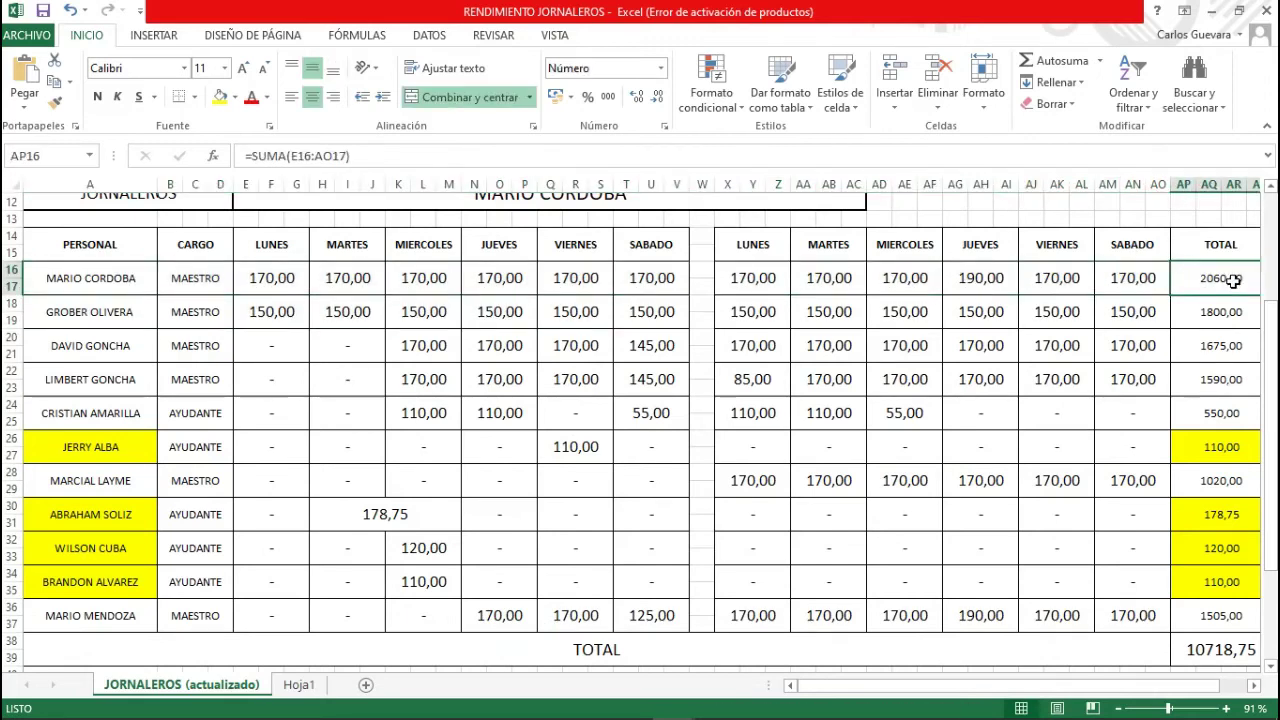
Check the remaining workers' sums in the TOTAL column and the overall payroll total in AP38.
drag(1072, 687, 1076, 698)
click(1208, 312)
click(1208, 350)
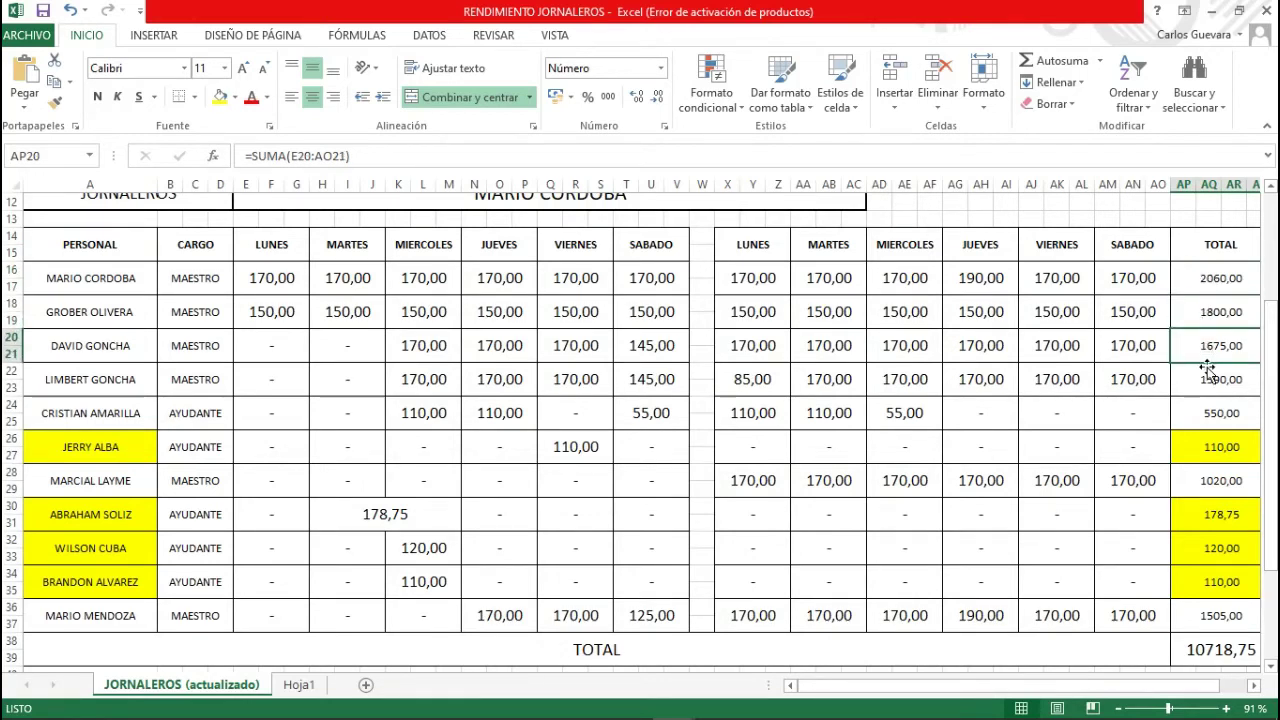
click(1208, 375)
click(1201, 420)
click(1203, 447)
click(1202, 473)
click(1208, 517)
click(1204, 548)
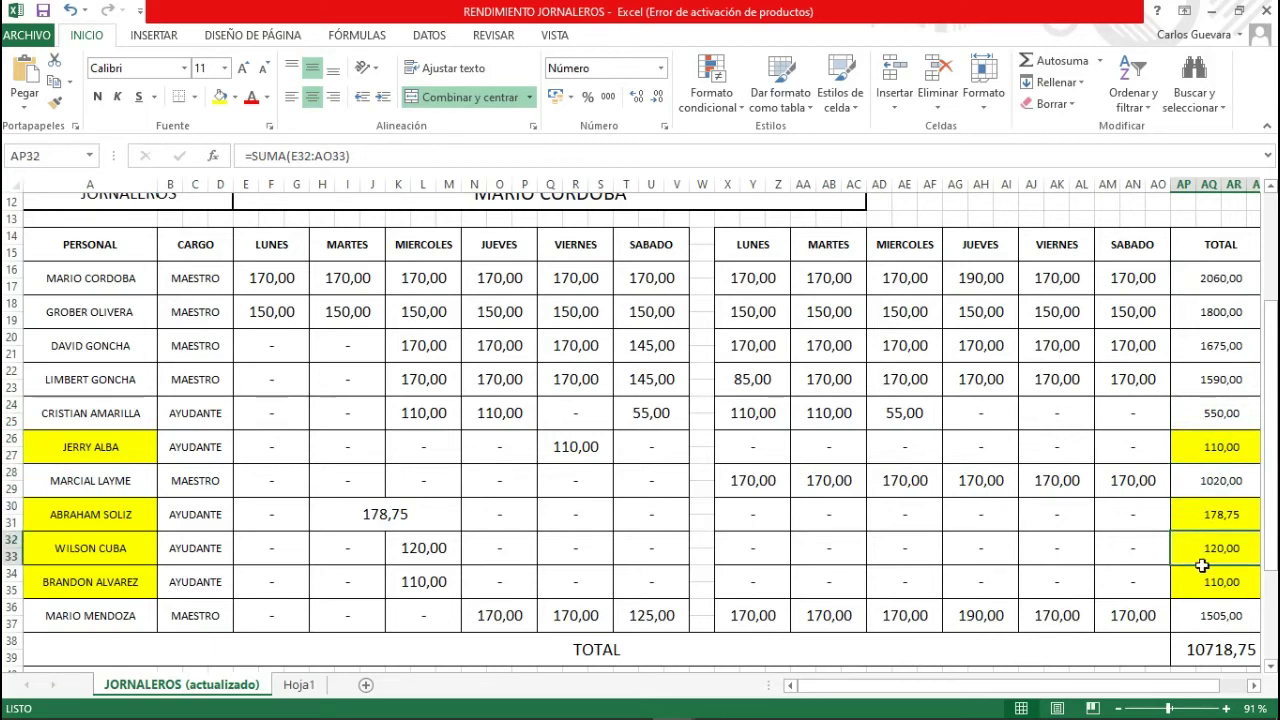
scroll(1202, 565, down, 1)
click(1196, 598)
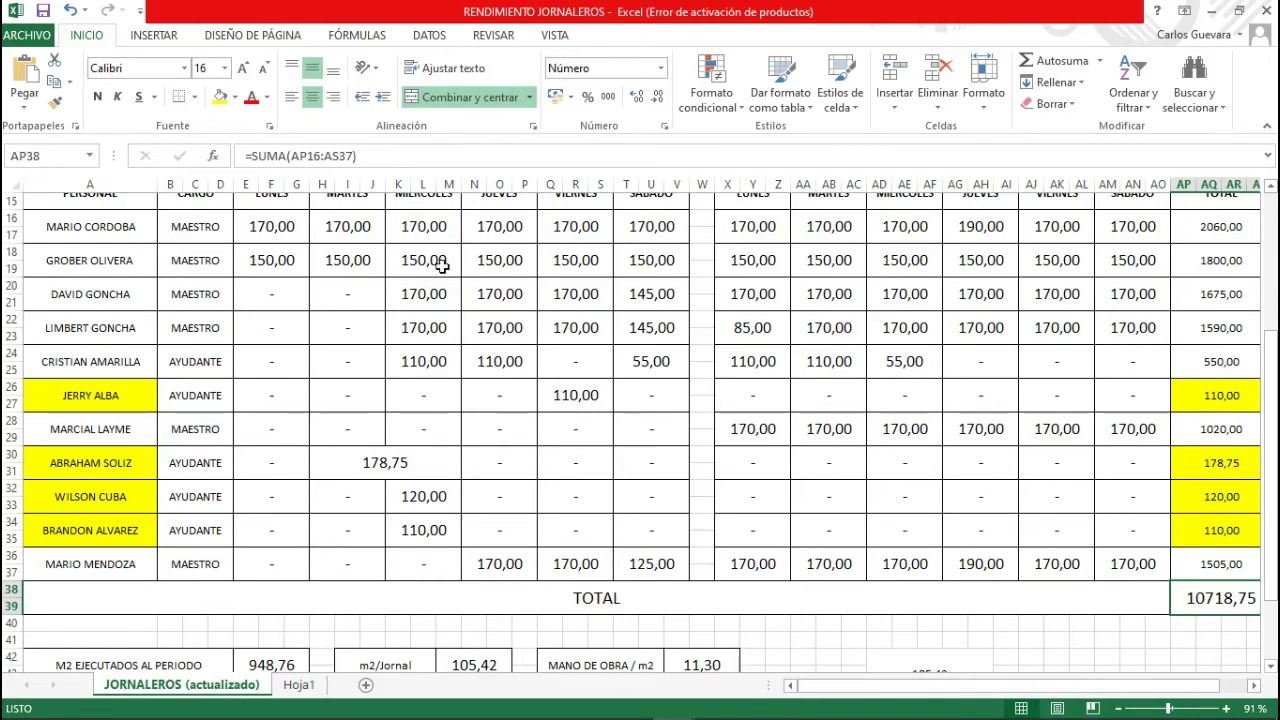
Replace the contents of AD42 with the labour cost per square metre, using the formula =10718,75/E42.
scroll(720, 452, down, 1)
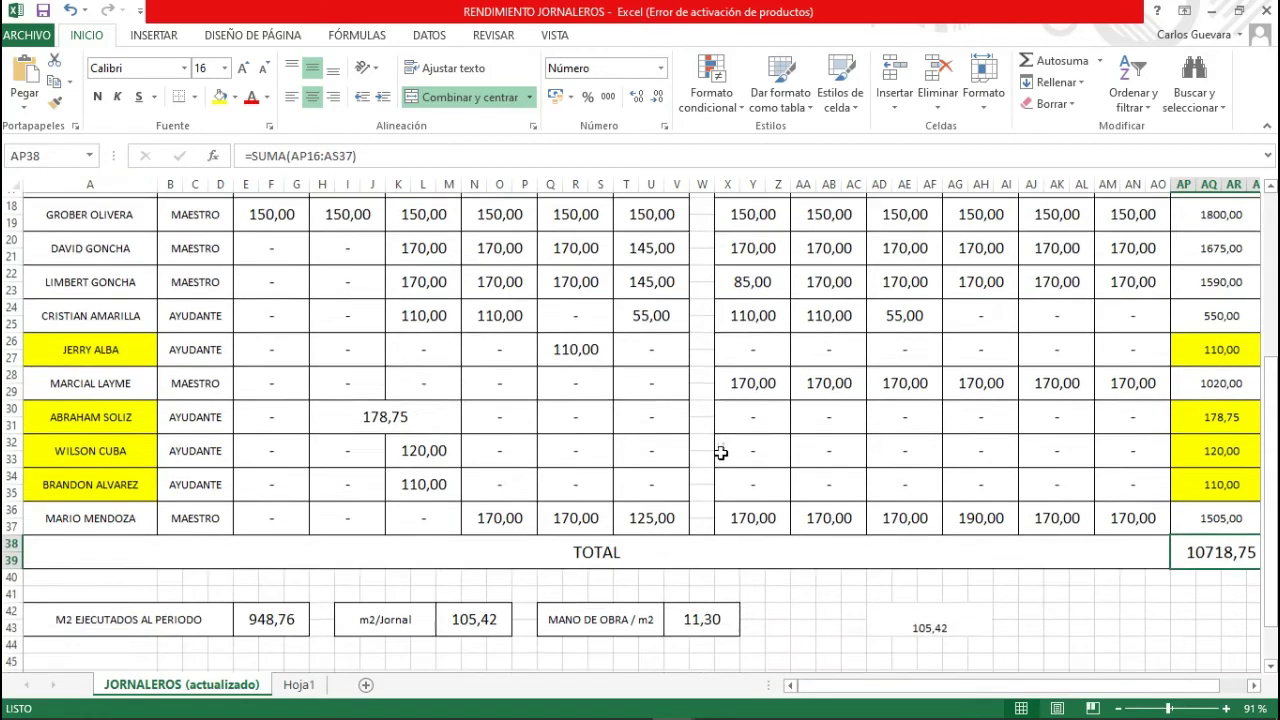
scroll(720, 452, down, 3)
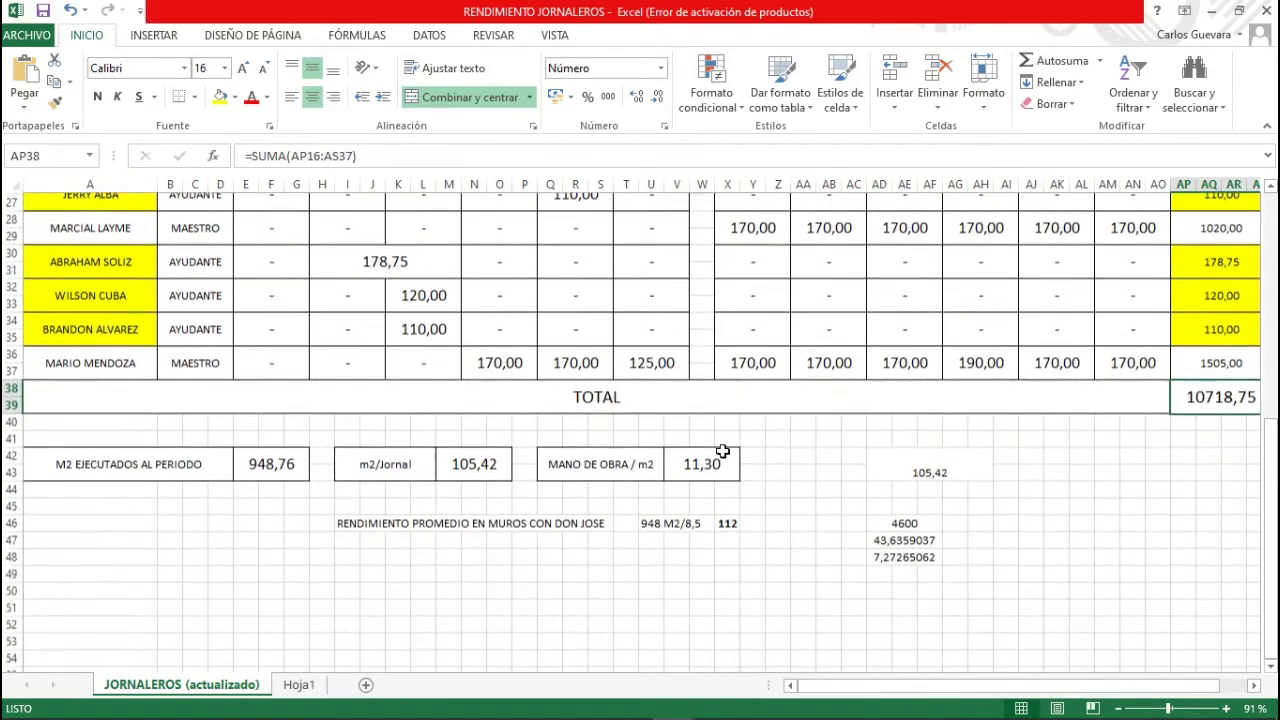
click(927, 470)
key(Delete)
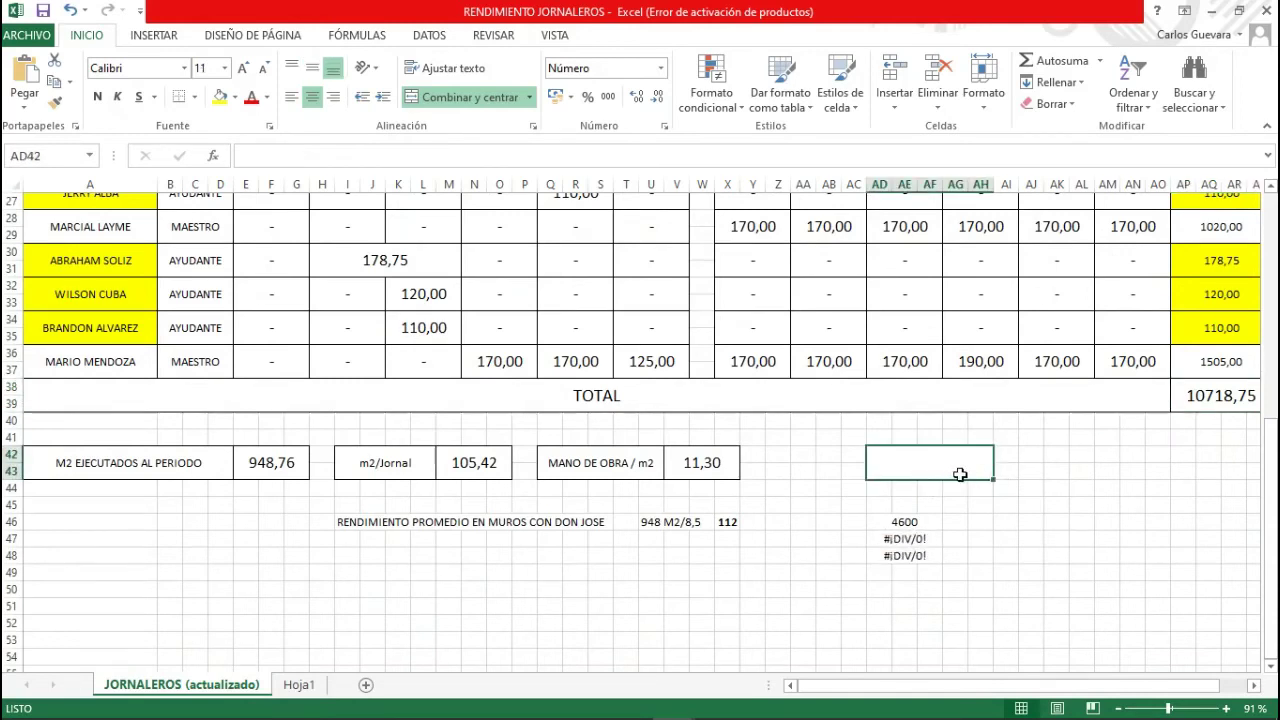
text(=)
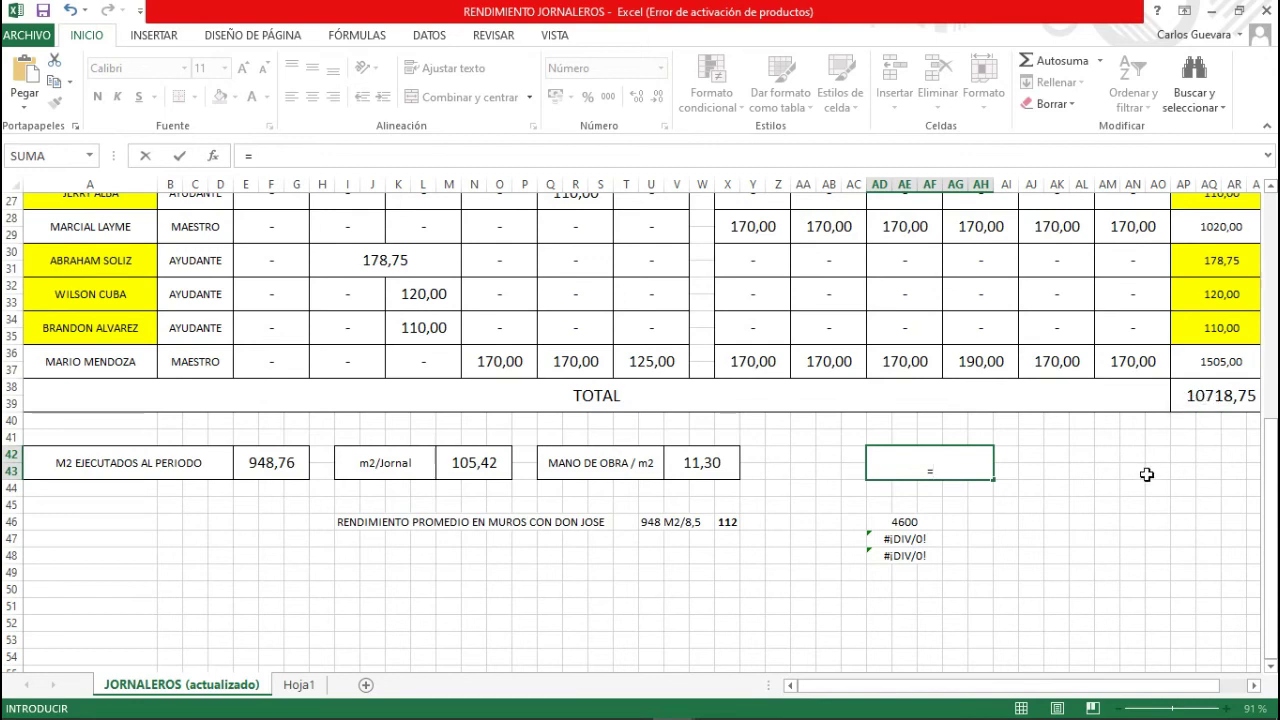
text(0718,7)
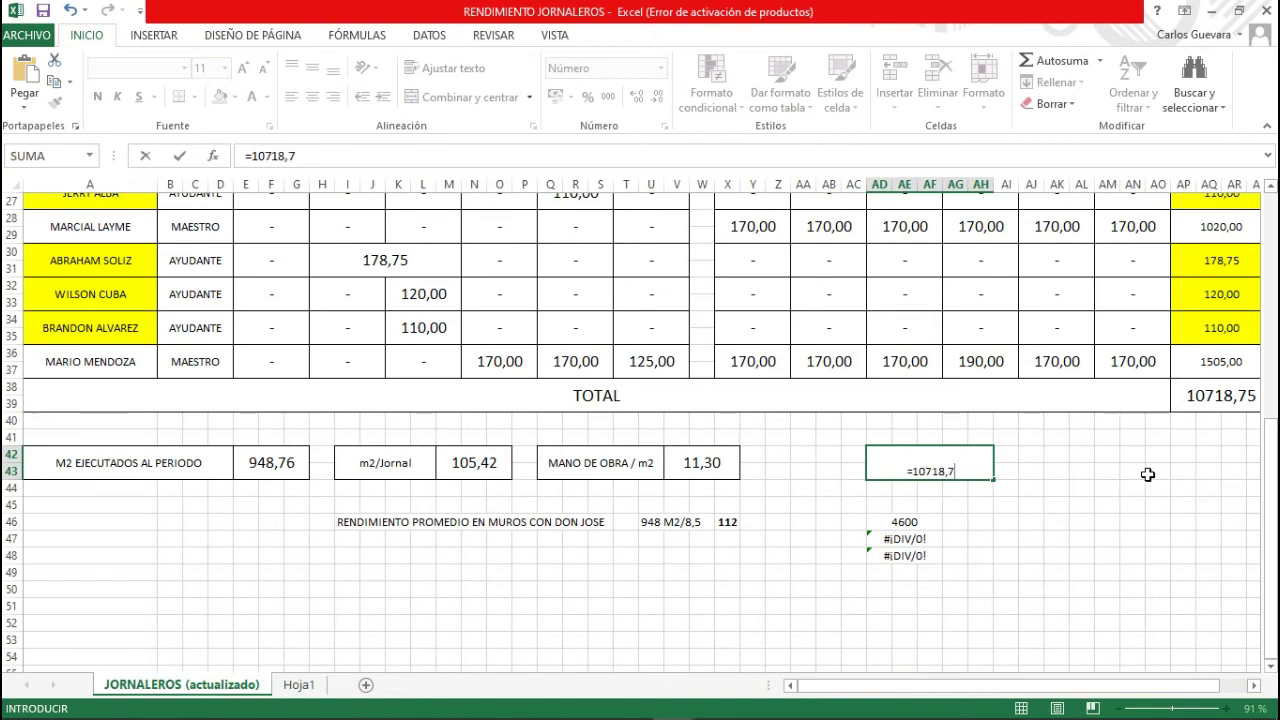
text(5/)
click(265, 465)
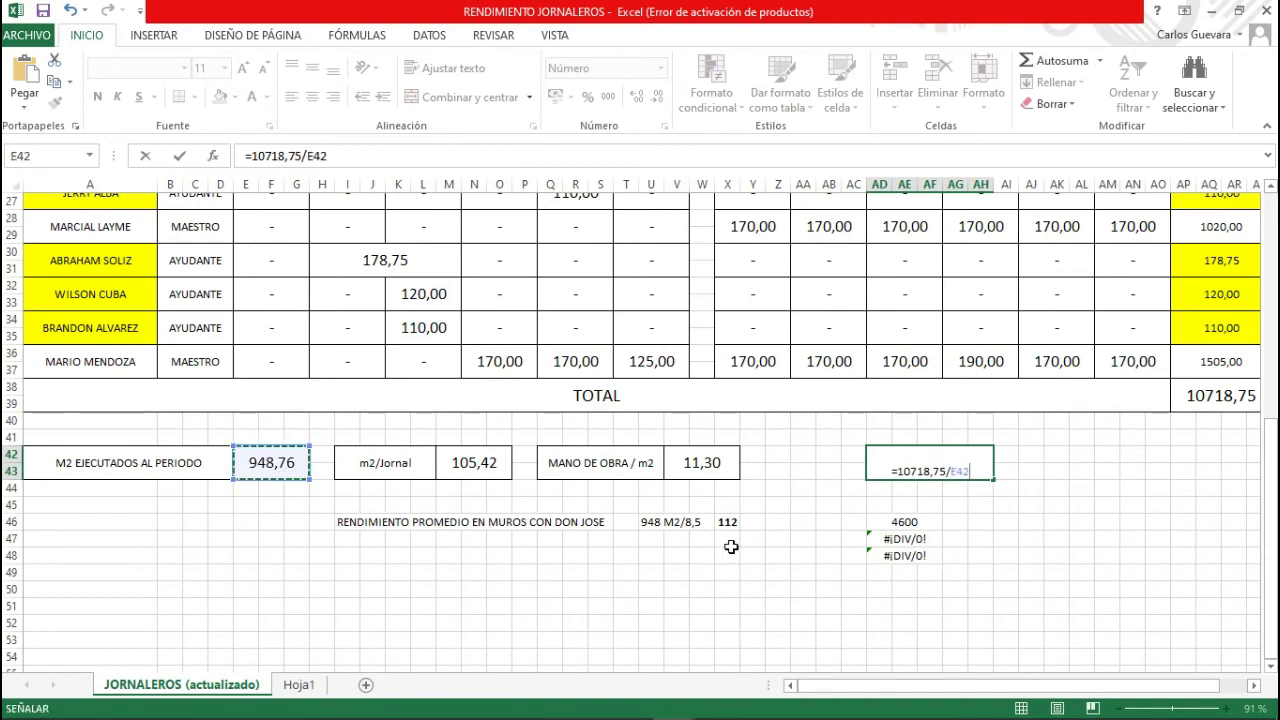
key(ctrl+Return)
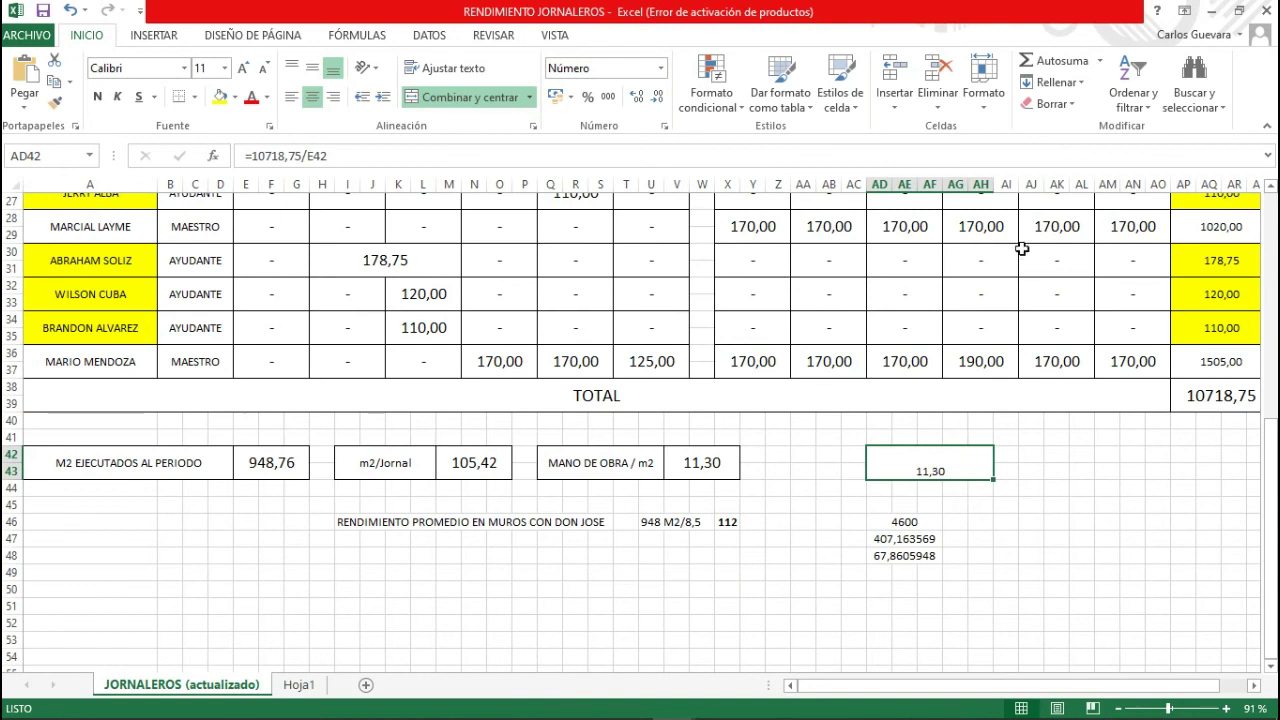
Examine the helpers' daily payments in rows 30 to 35 and the labour cost per square metre in AD42.
drag(1146, 327, 763, 263)
drag(651, 327, 482, 272)
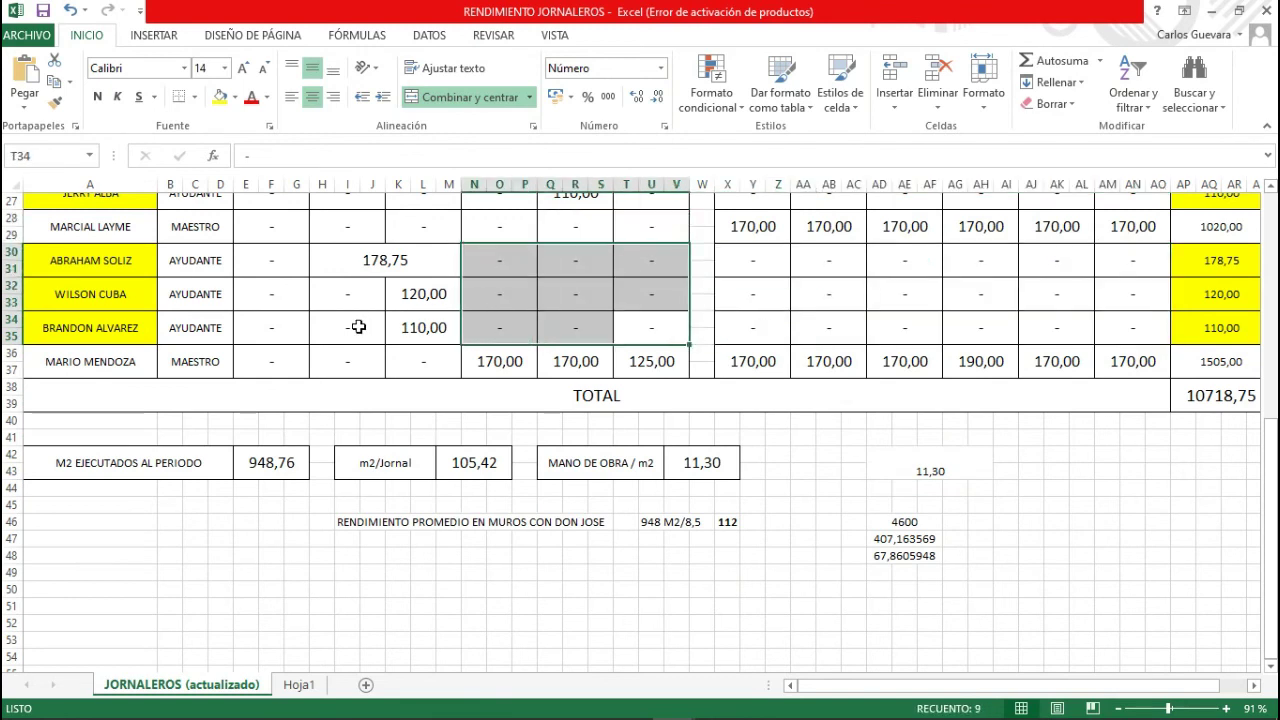
click(358, 327)
click(410, 325)
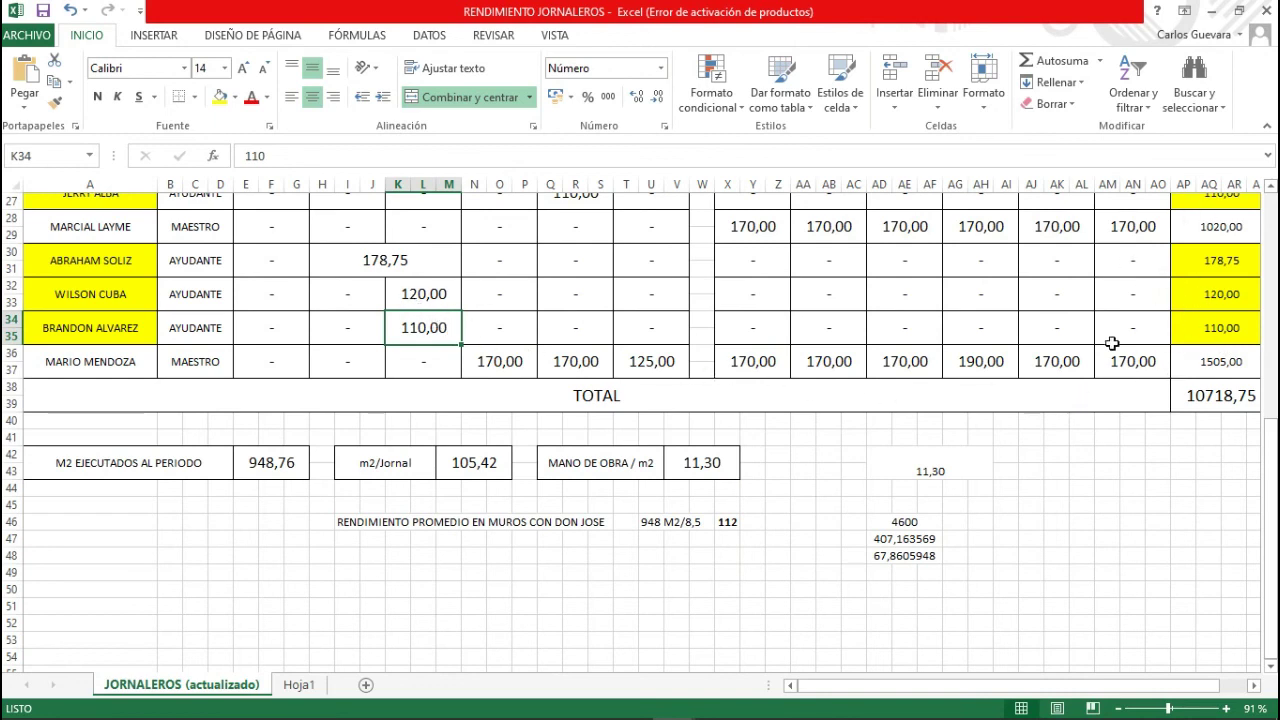
click(934, 476)
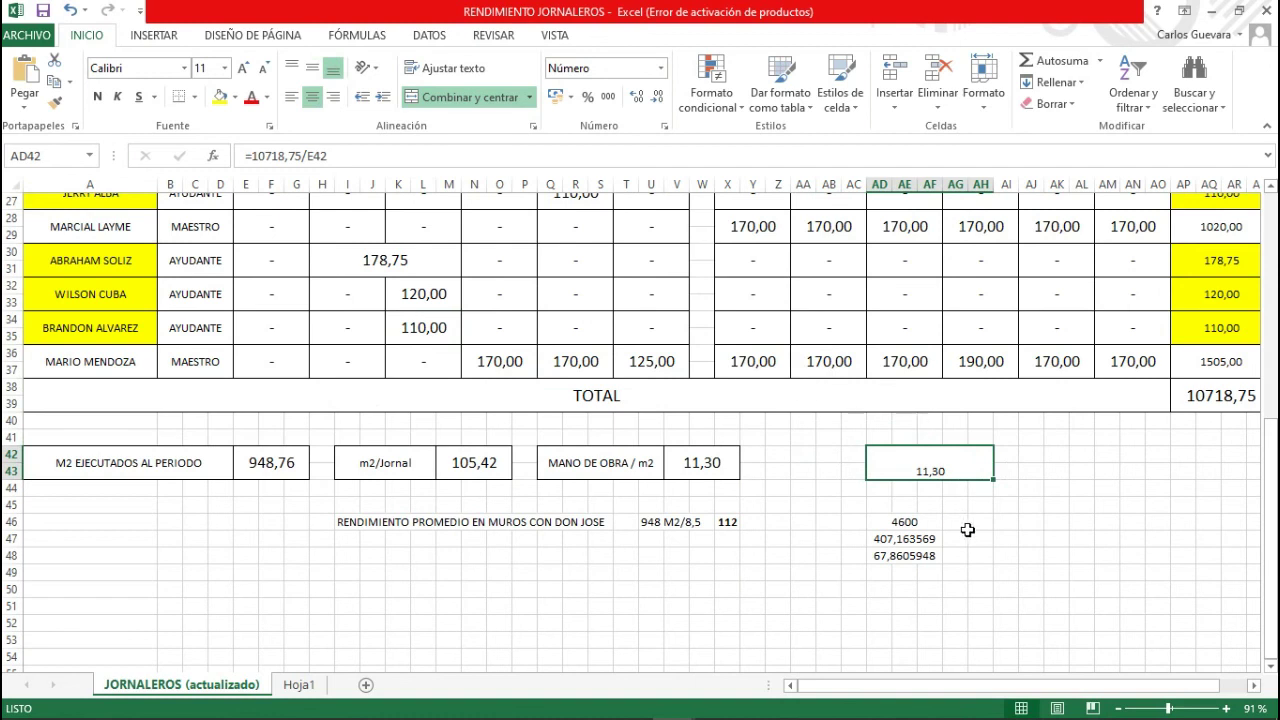
Merge and centre the empty cells AJ45 to AL45 as one result cell.
click(1029, 507)
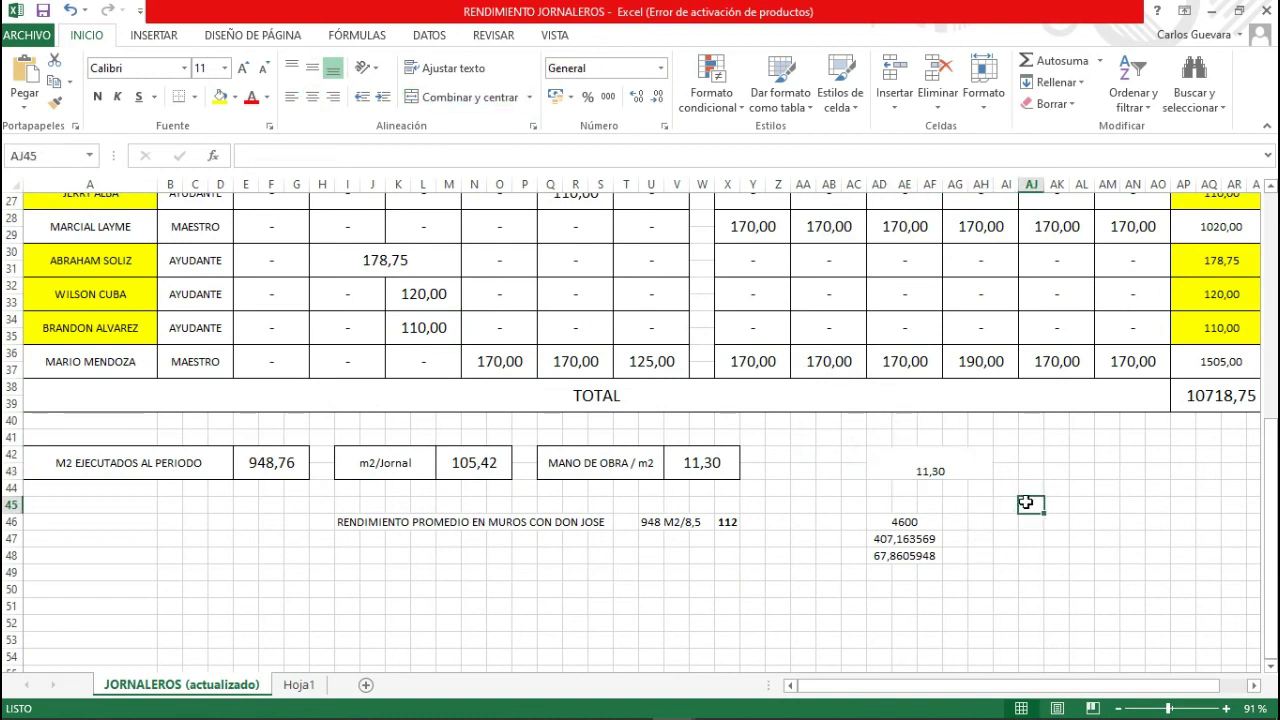
text(=)
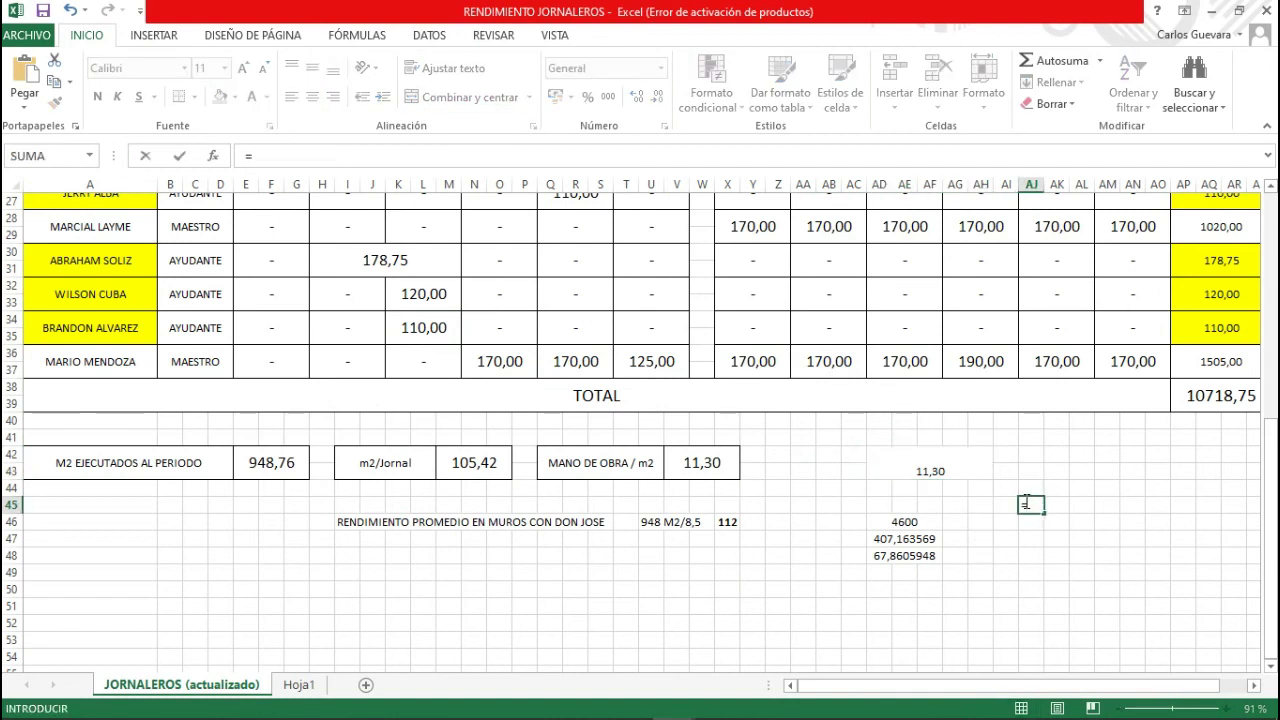
key(Escape)
drag(1030, 504, 1090, 504)
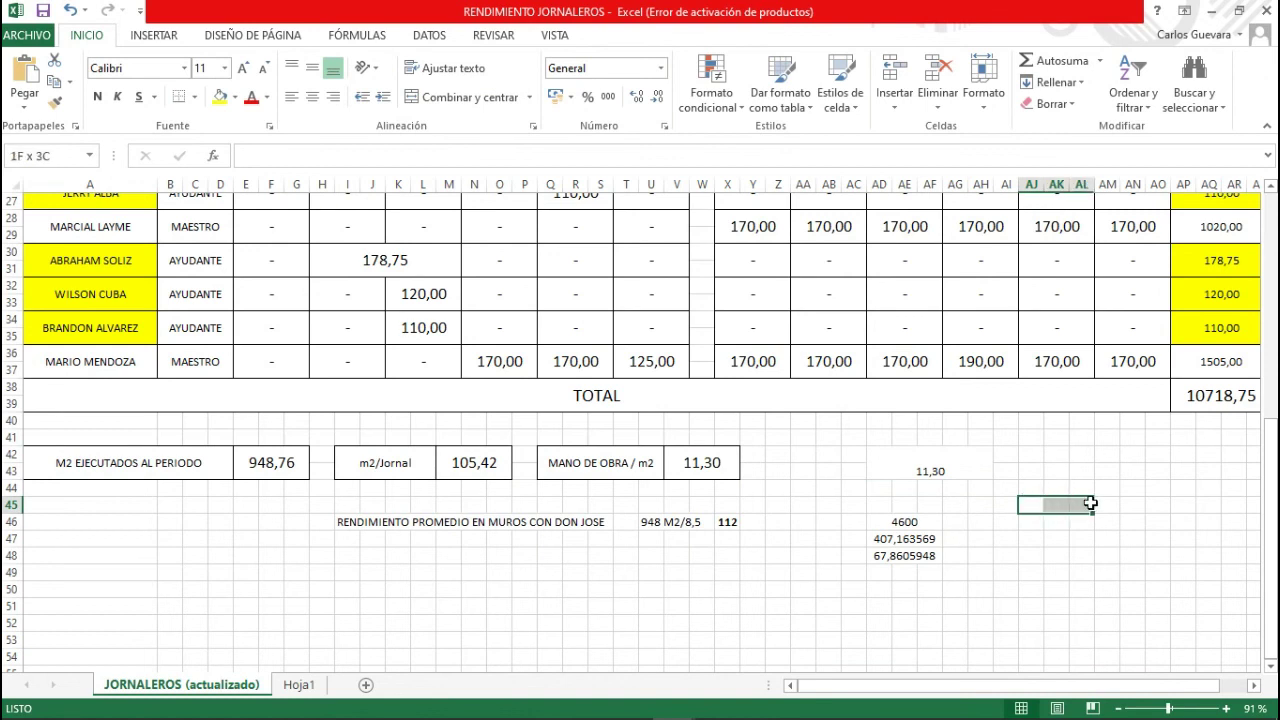
click(425, 101)
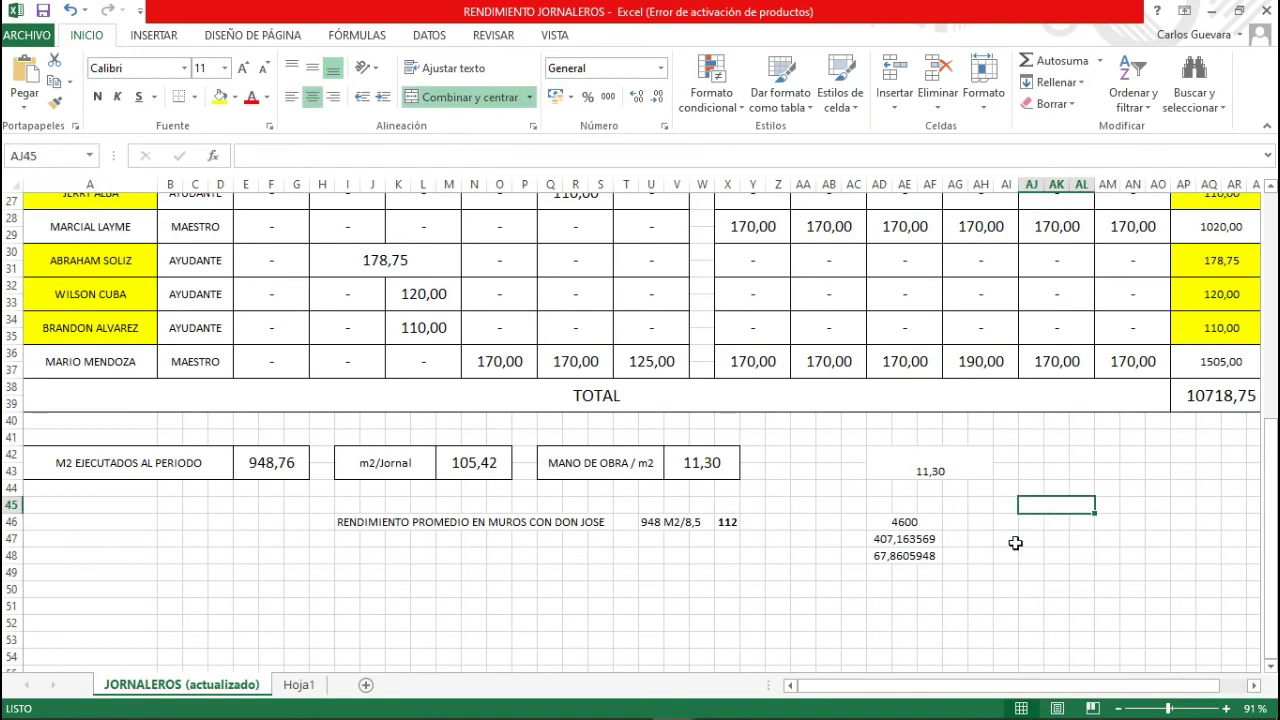
Calculate the labour cost of the 4600 m2 job in the merged cell AJ45 with the formula =AD46*AD42.
click(898, 524)
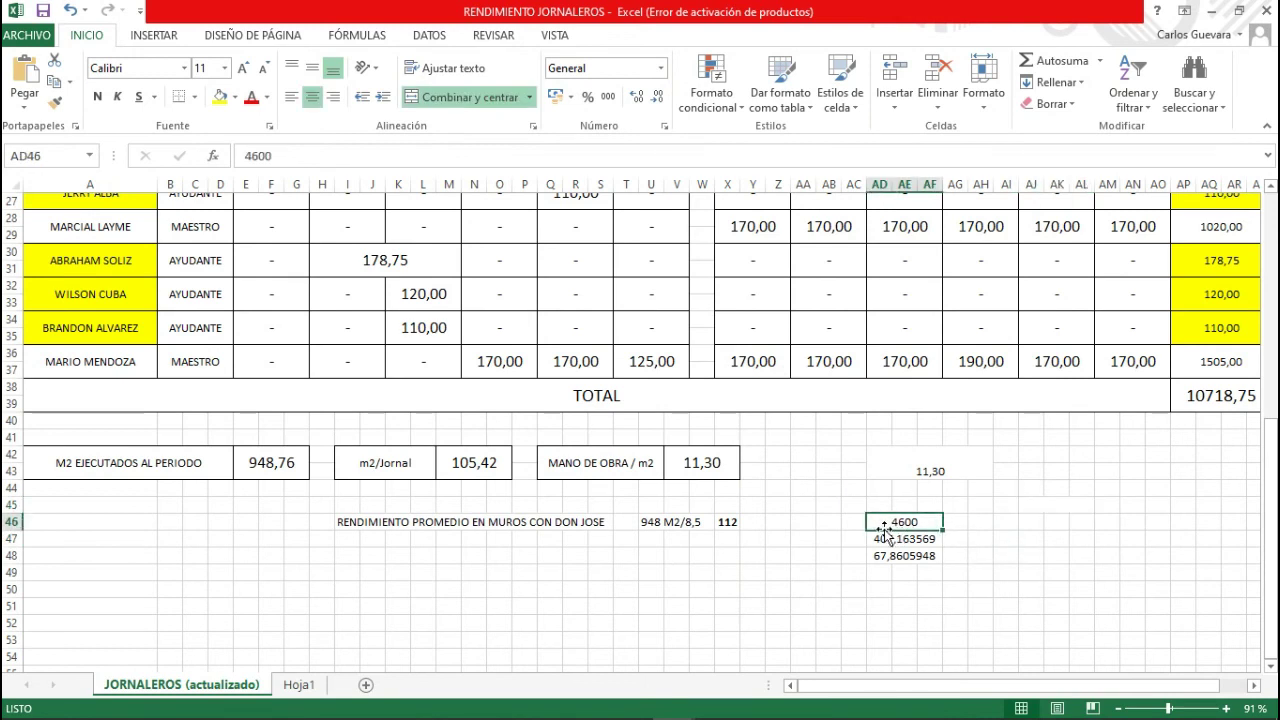
click(1041, 506)
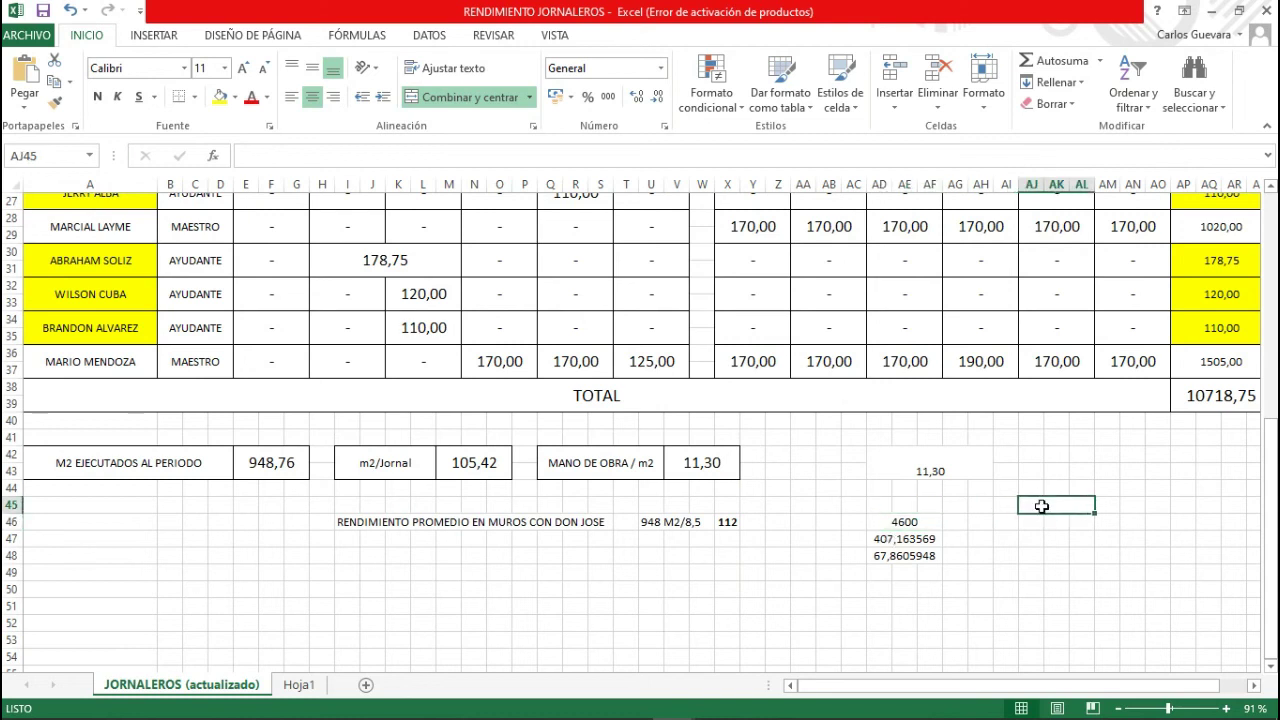
text(=)
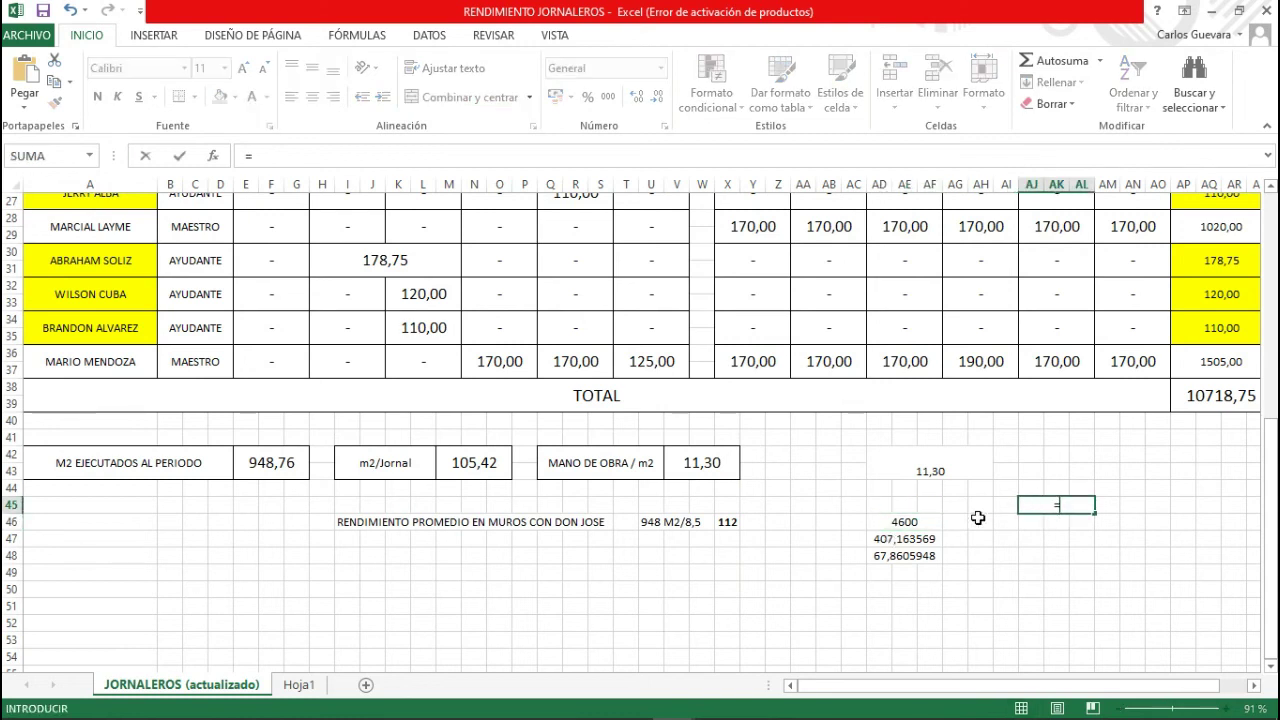
click(923, 522)
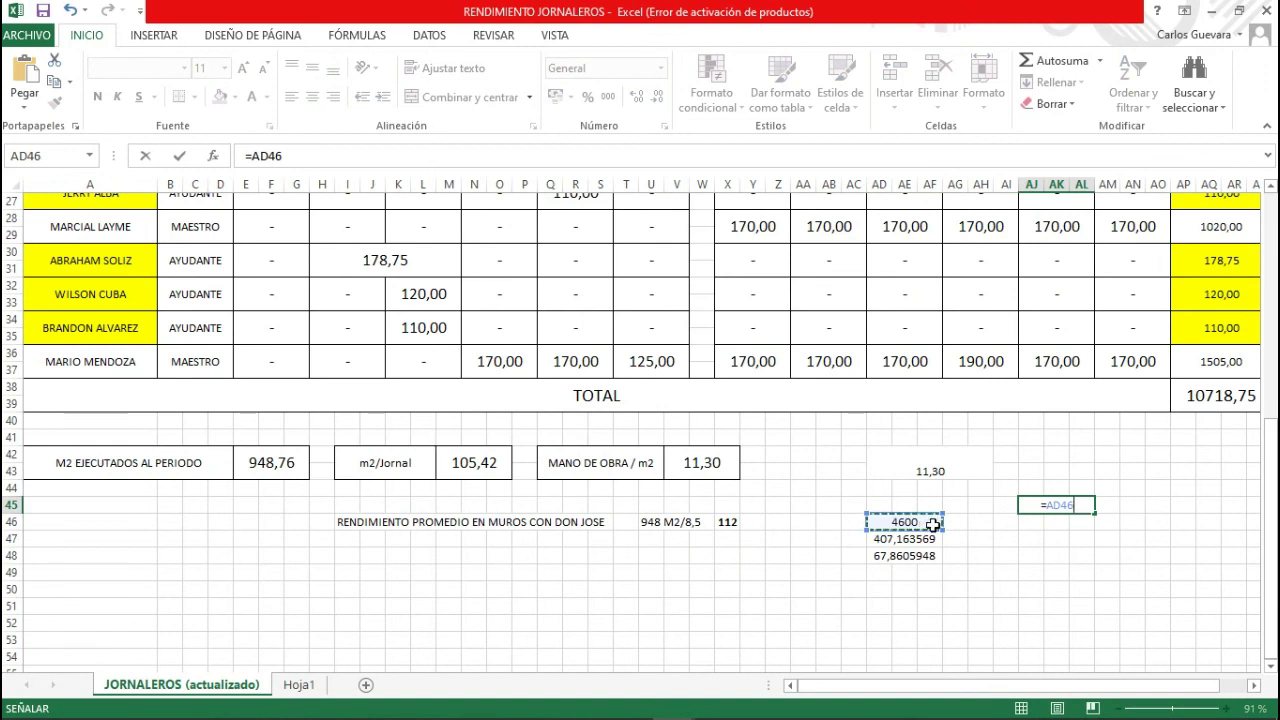
text(*)
click(923, 471)
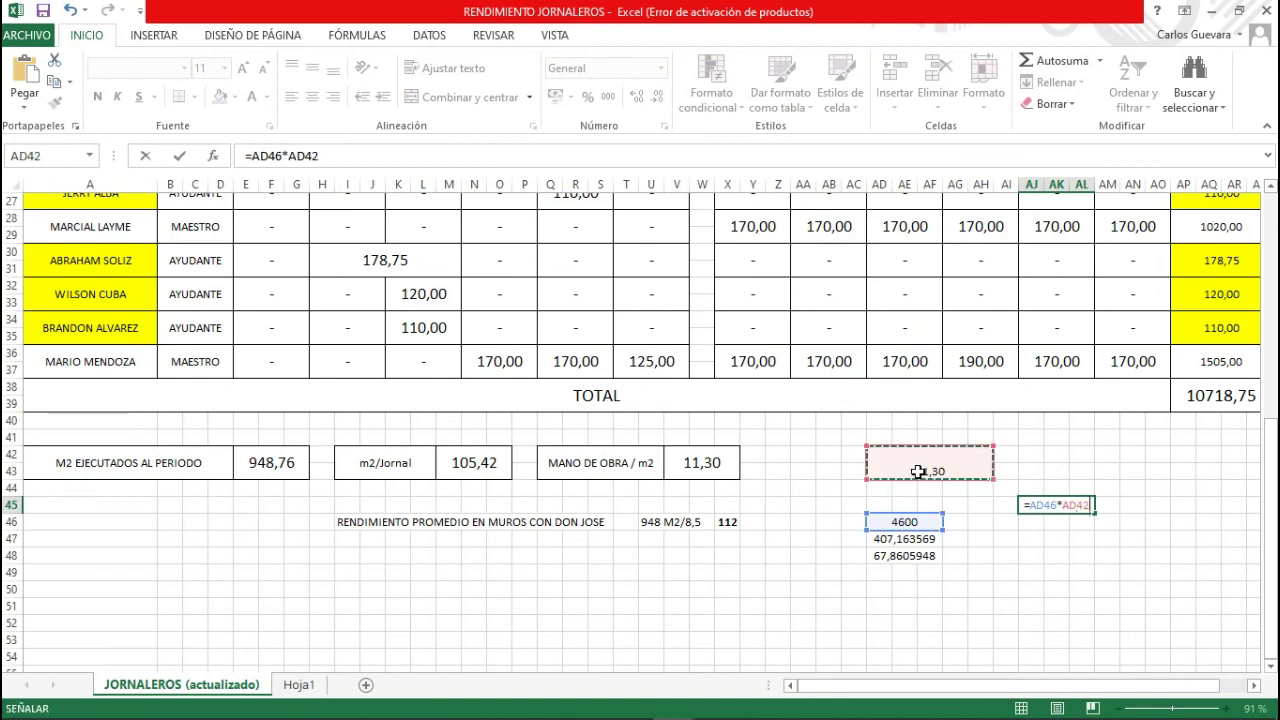